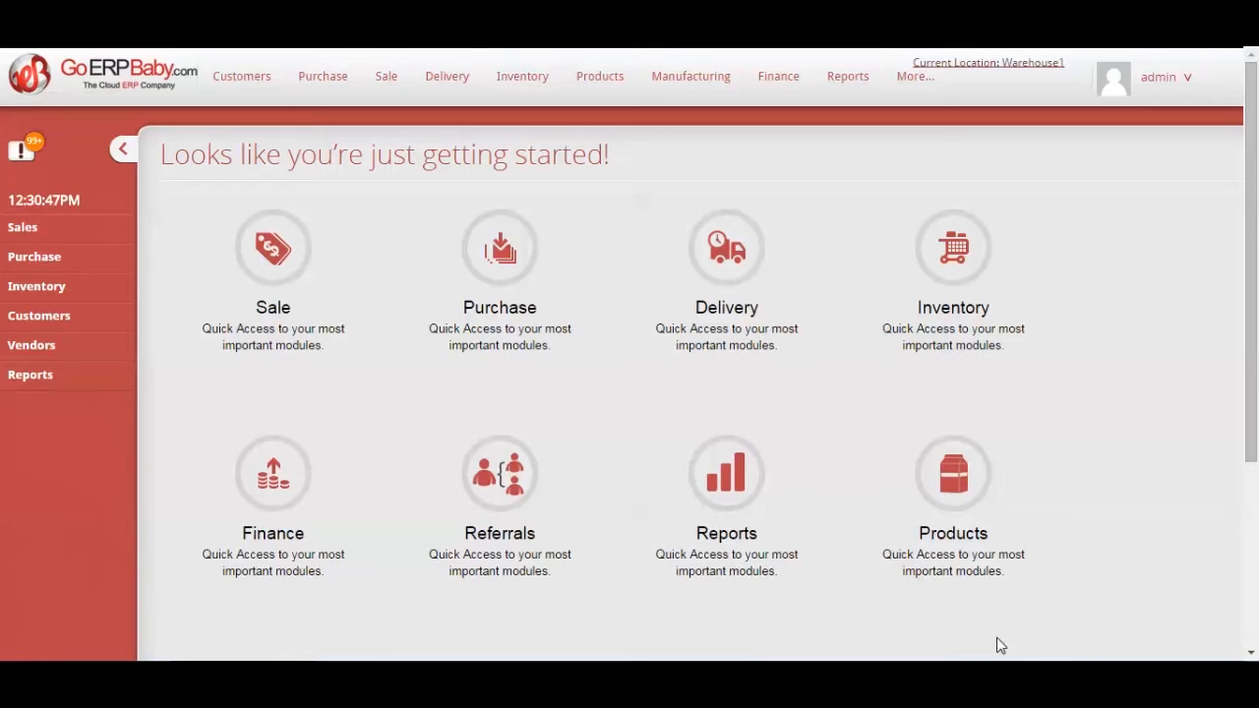
# Open a blank form for creating a new quality control record.
pyautogui.click(915, 76)
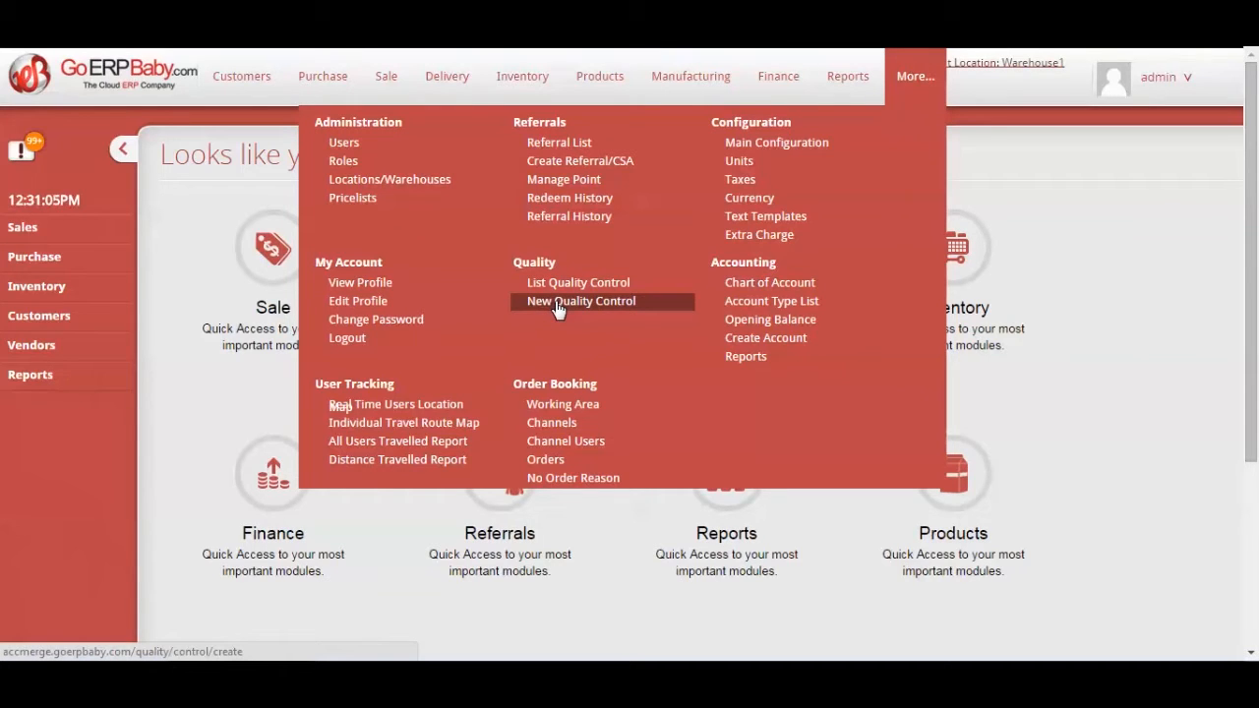
pyautogui.click(557, 305)
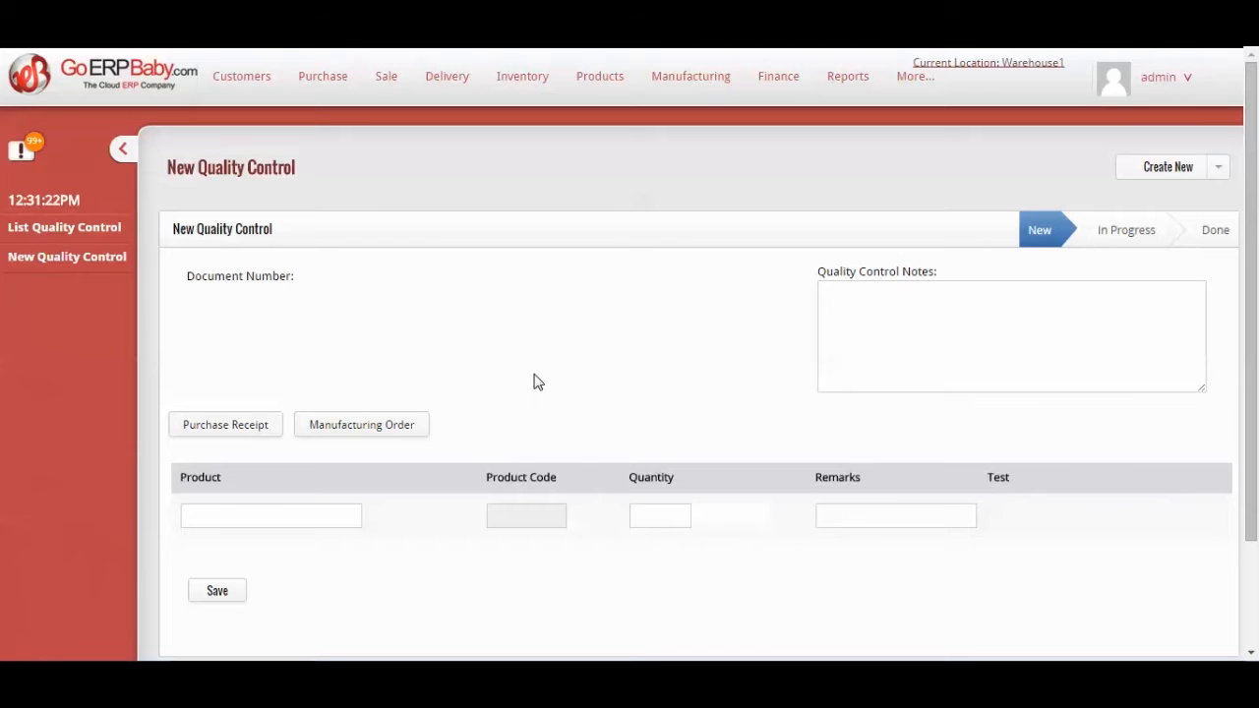
# Add the product NAMKEEN PARE-200G to the quality control record with a quantity of 120 pieces.
pyautogui.click(296, 516)
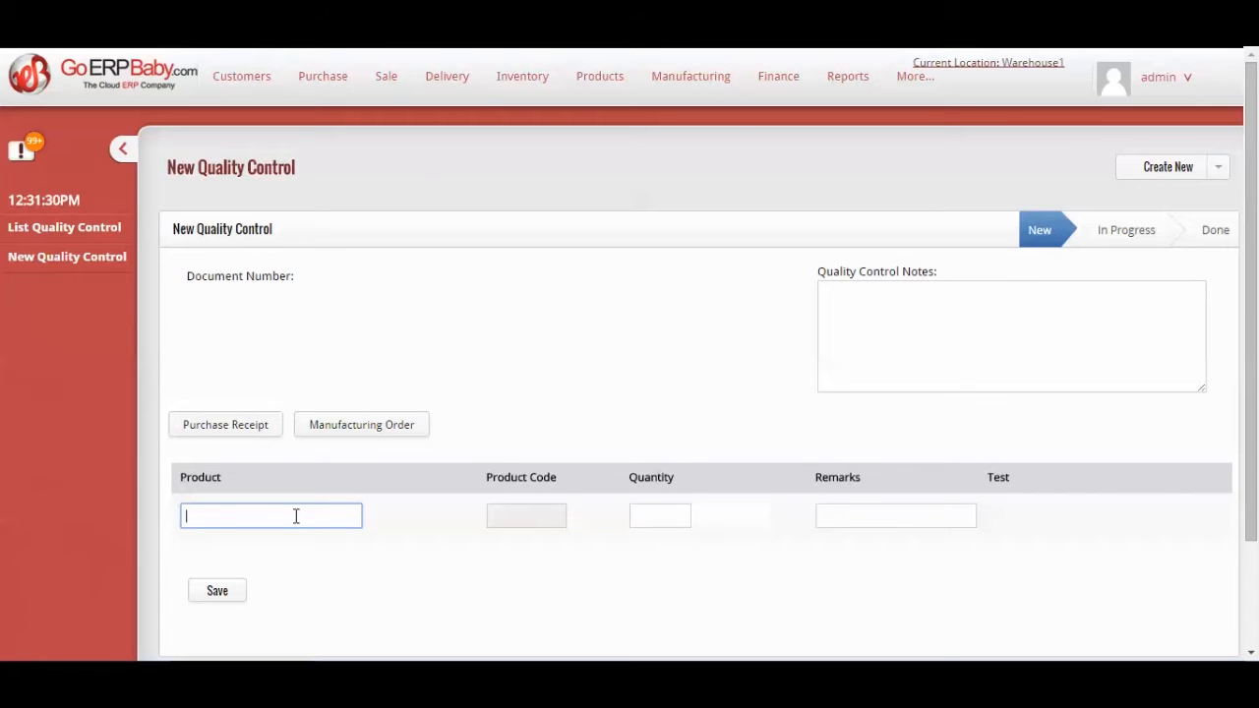
pyautogui.write('Namkeen')
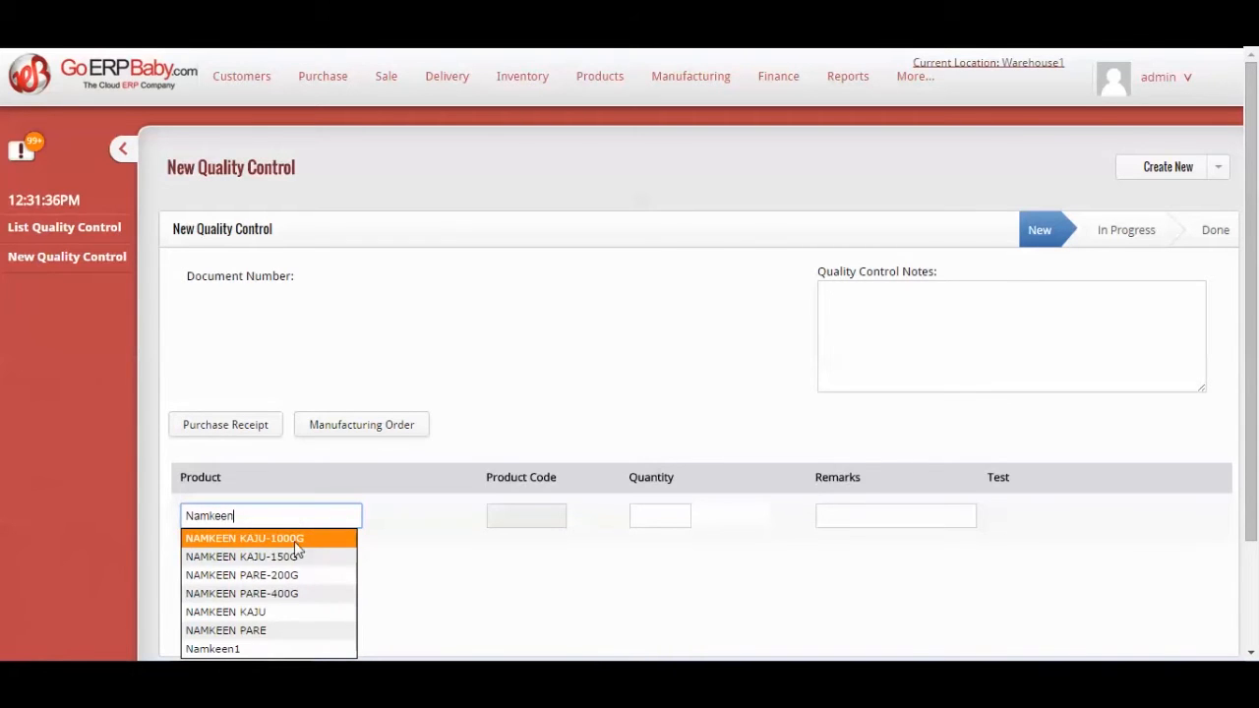
pyautogui.click(296, 576)
pyautogui.click(668, 518)
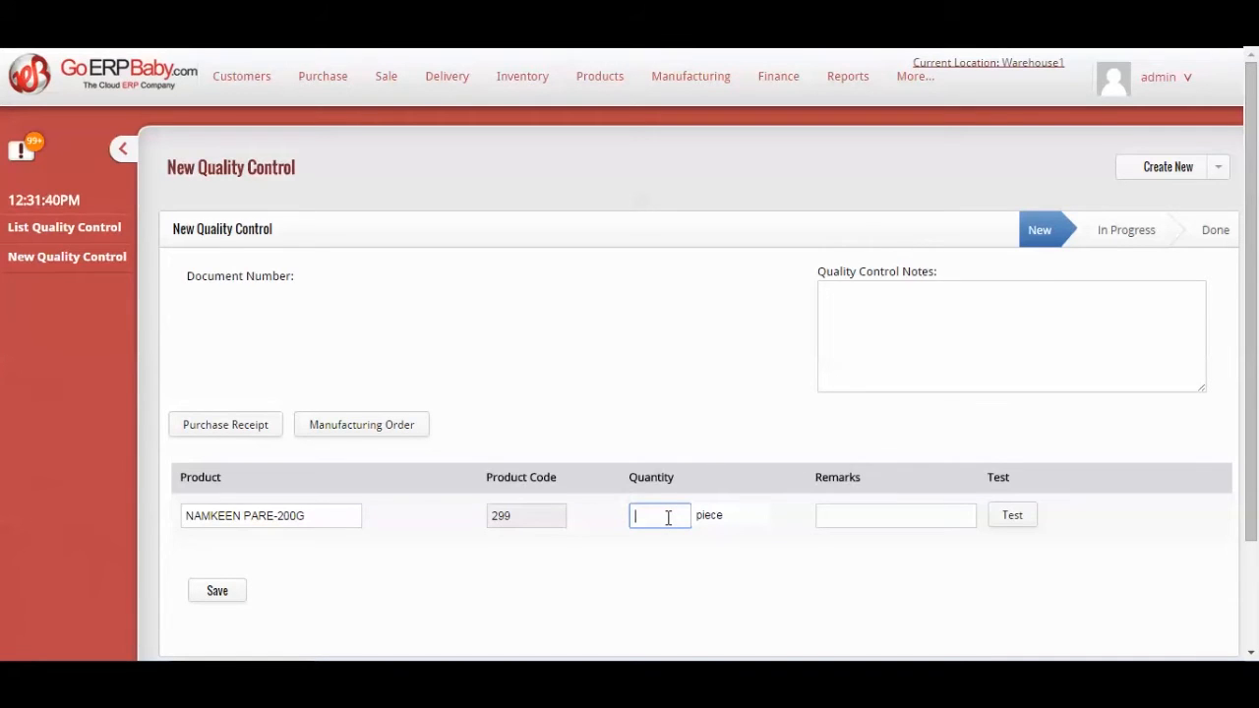
pyautogui.write('120')
pyautogui.click(919, 512)
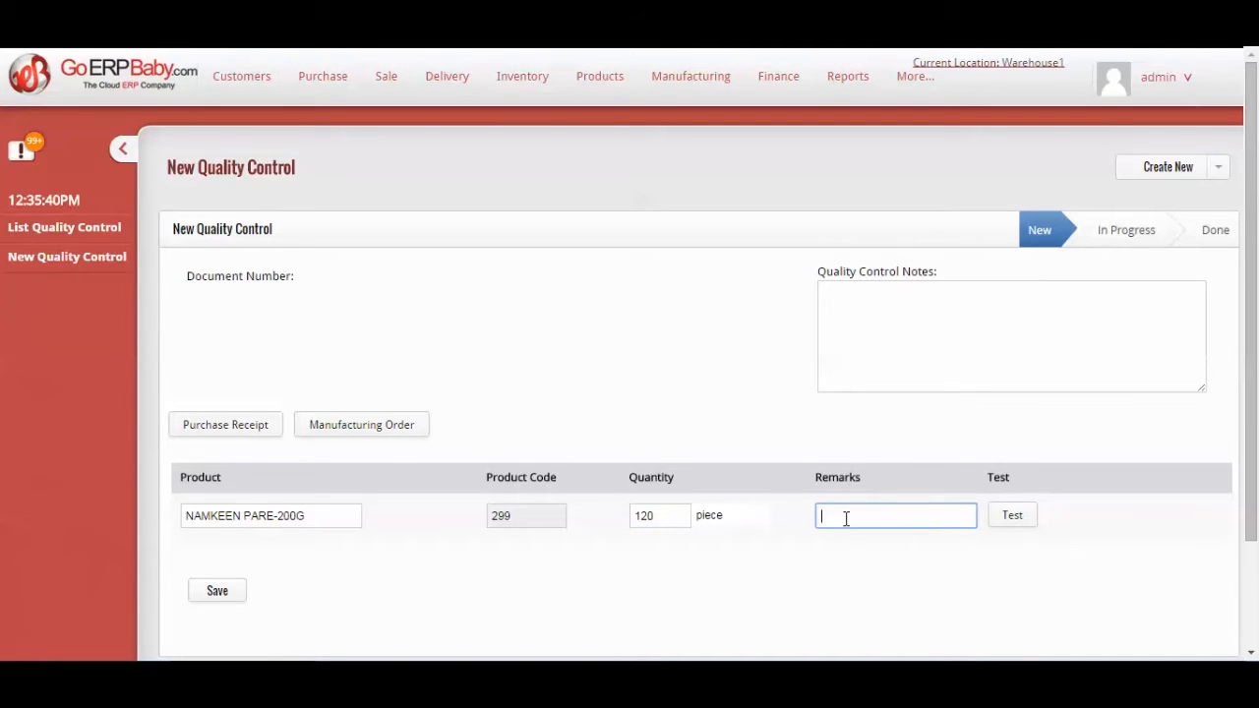
# Fill the quality control from the manufacturing order for NAMKEEN PARE-200G, replacing the previously entered product data.
pyautogui.click(346, 433)
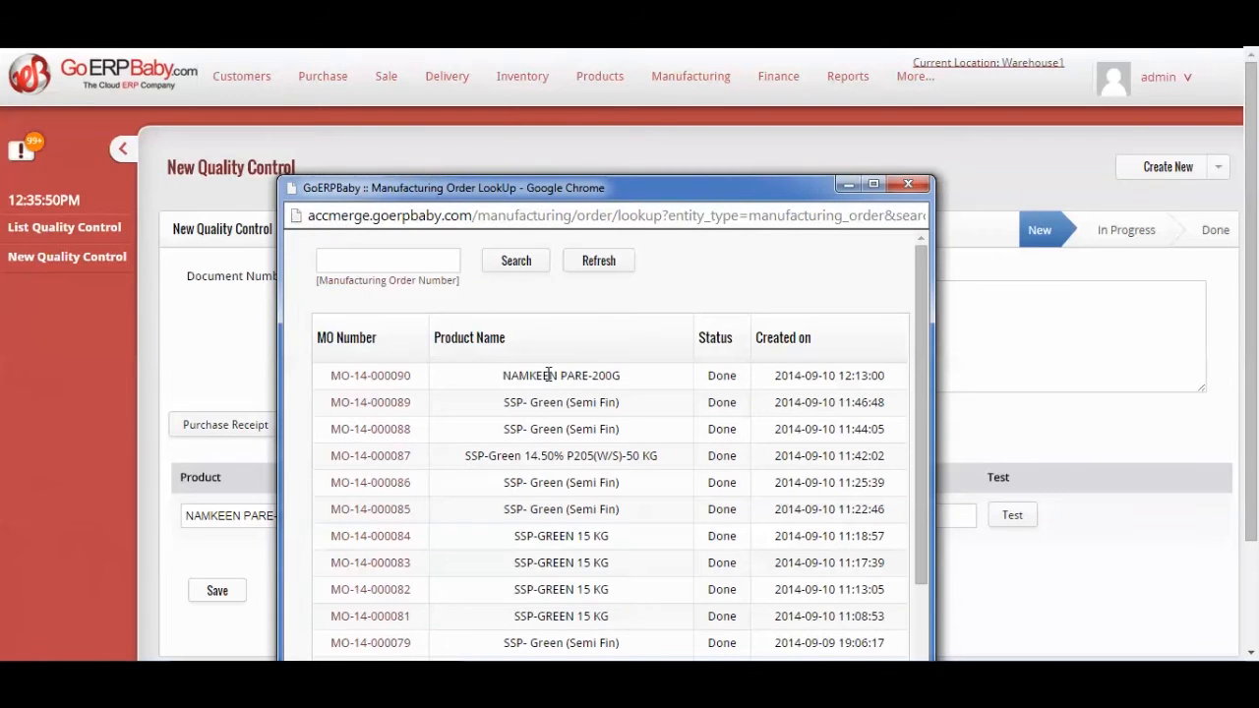
pyautogui.click(403, 379)
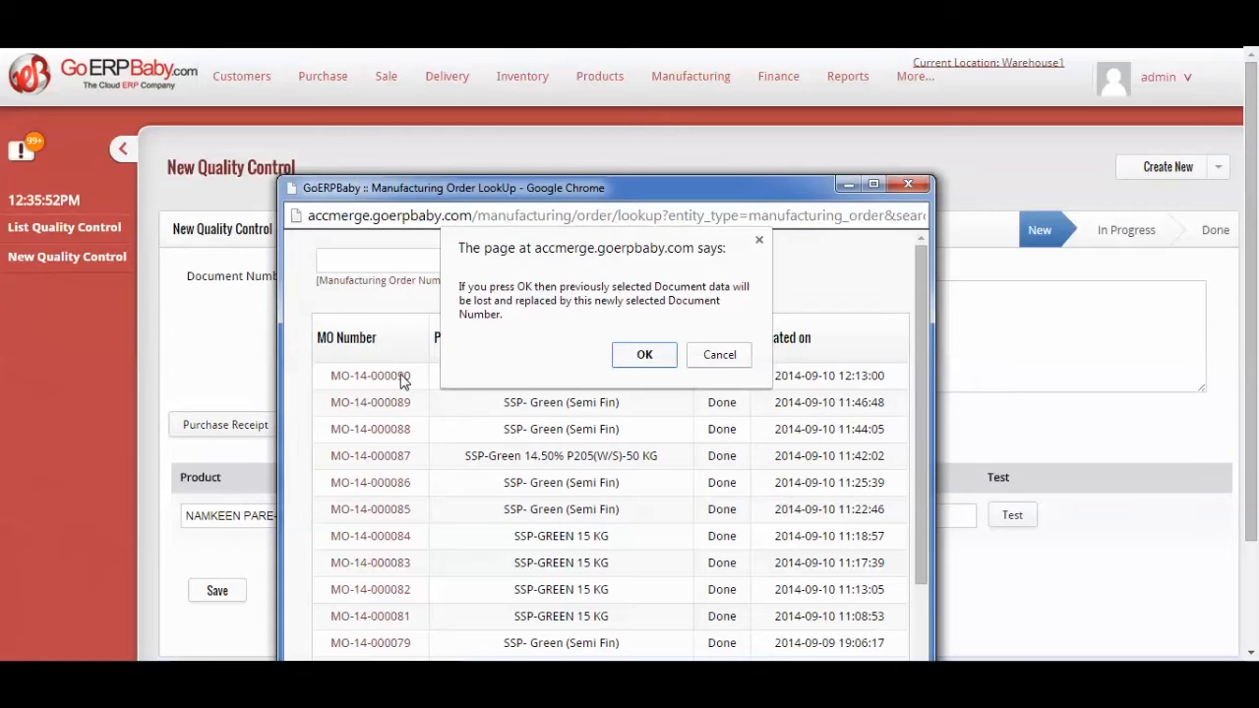
pyautogui.click(644, 355)
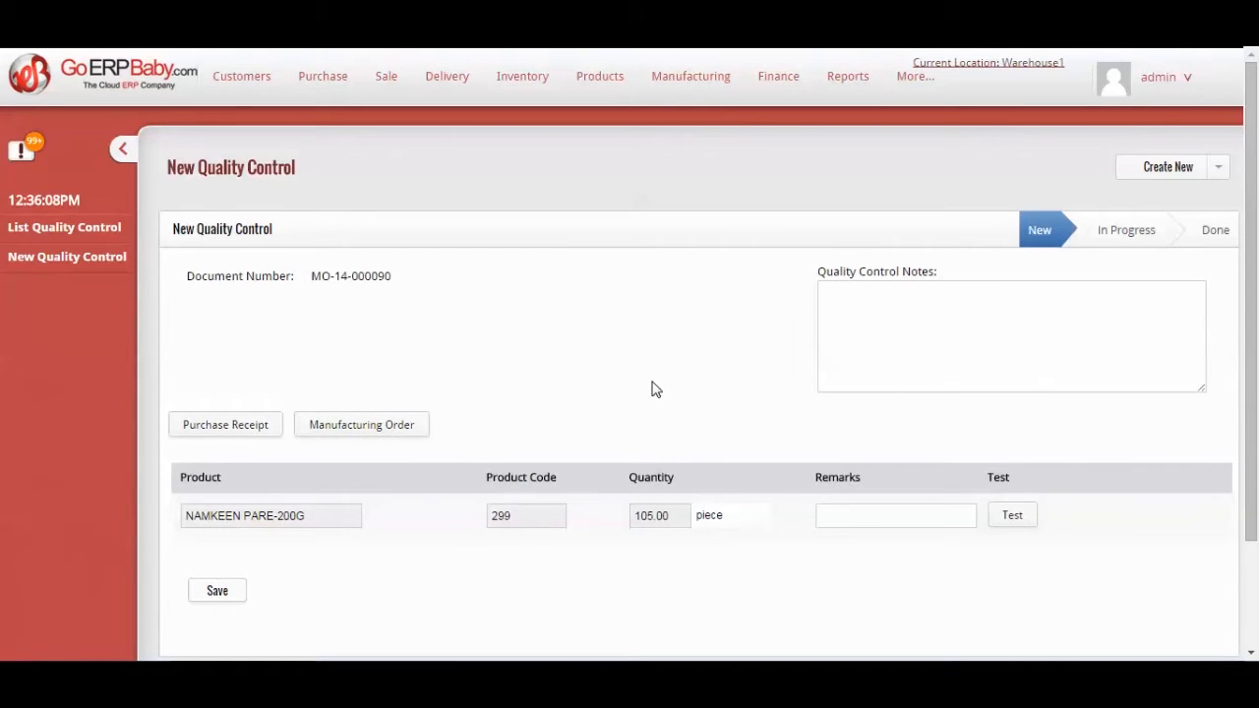
# Open the product's sample test, enter the tester, and set the test dates from 09/10/2014 to 09/11/2014.
pyautogui.scroll(-1, 656, 389)
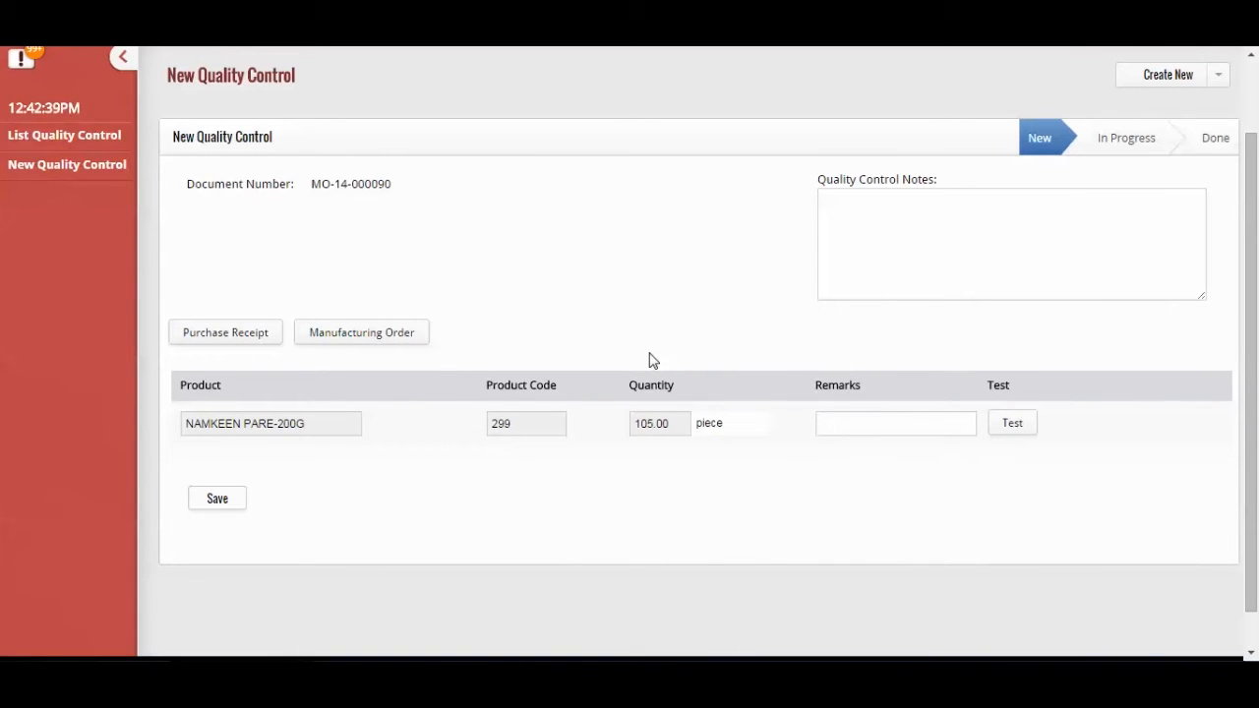
pyautogui.click(1014, 426)
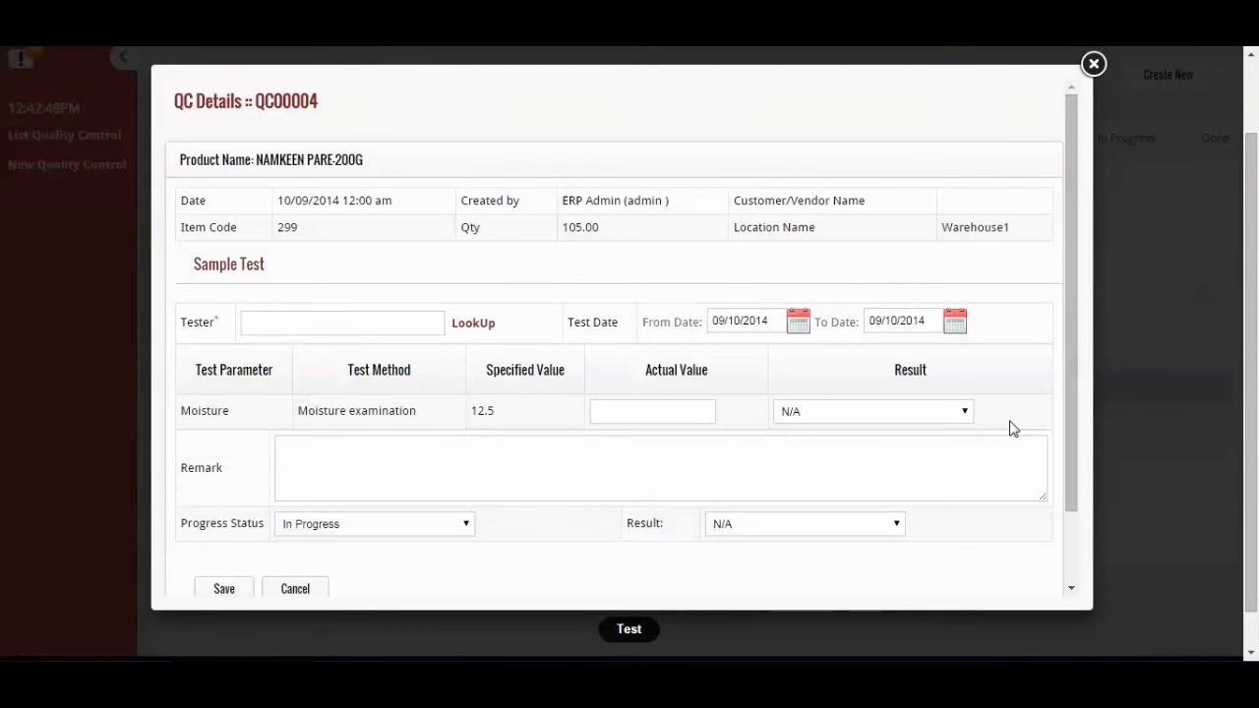
pyautogui.click(266, 323)
pyautogui.click(797, 330)
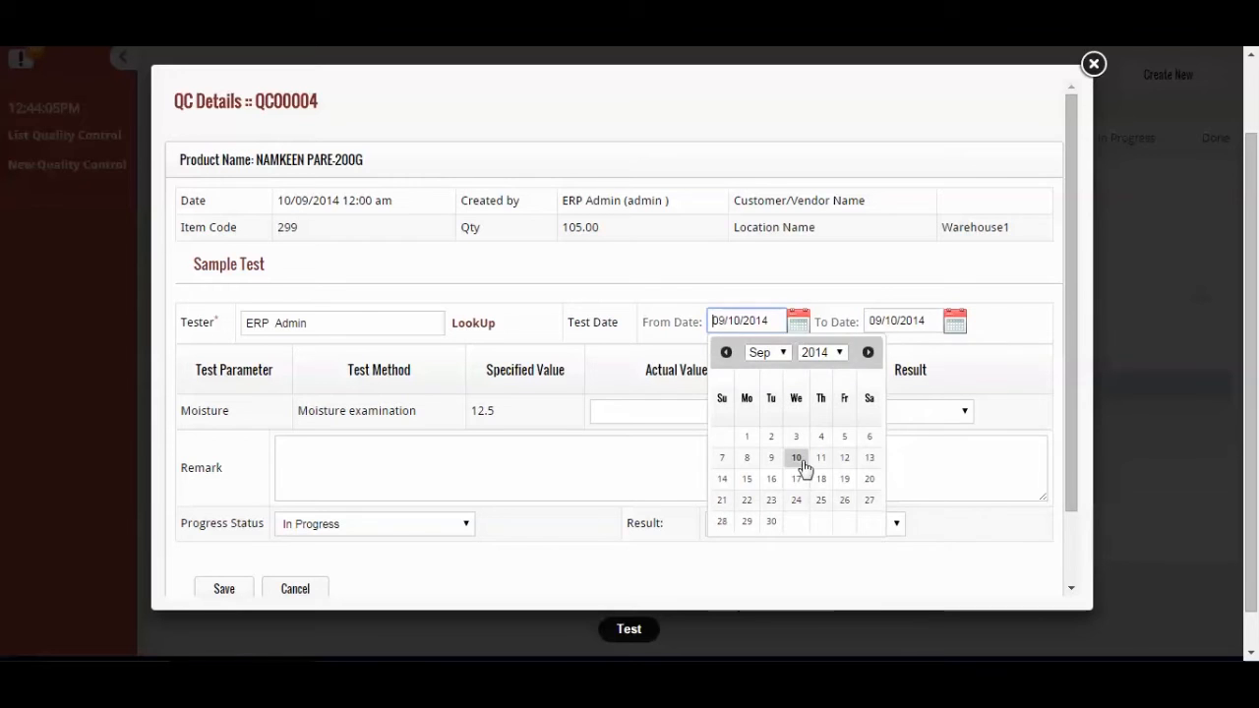
pyautogui.click(955, 322)
pyautogui.click(979, 459)
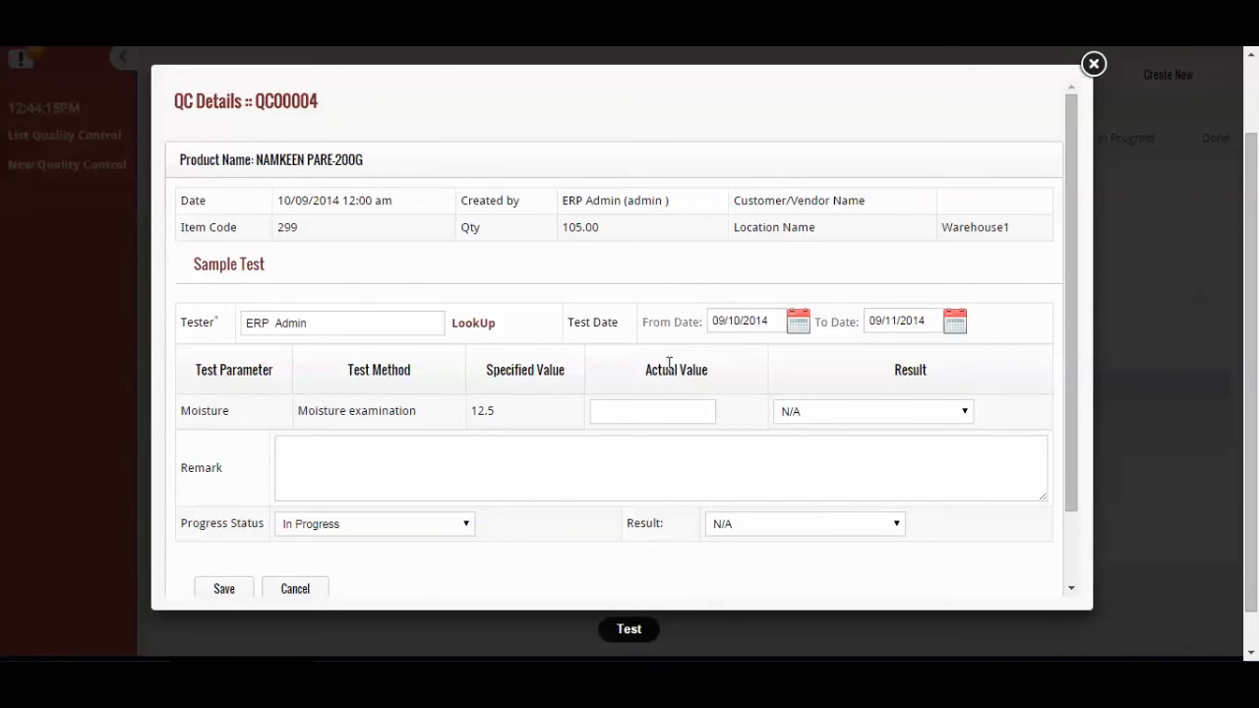
# Enter 12.5 as the actual value of the moisture examination and keep the progress status at In Progress.
pyautogui.click(649, 417)
pyautogui.write('12.5')
pyautogui.click(964, 411)
pyautogui.click(444, 472)
pyautogui.click(466, 529)
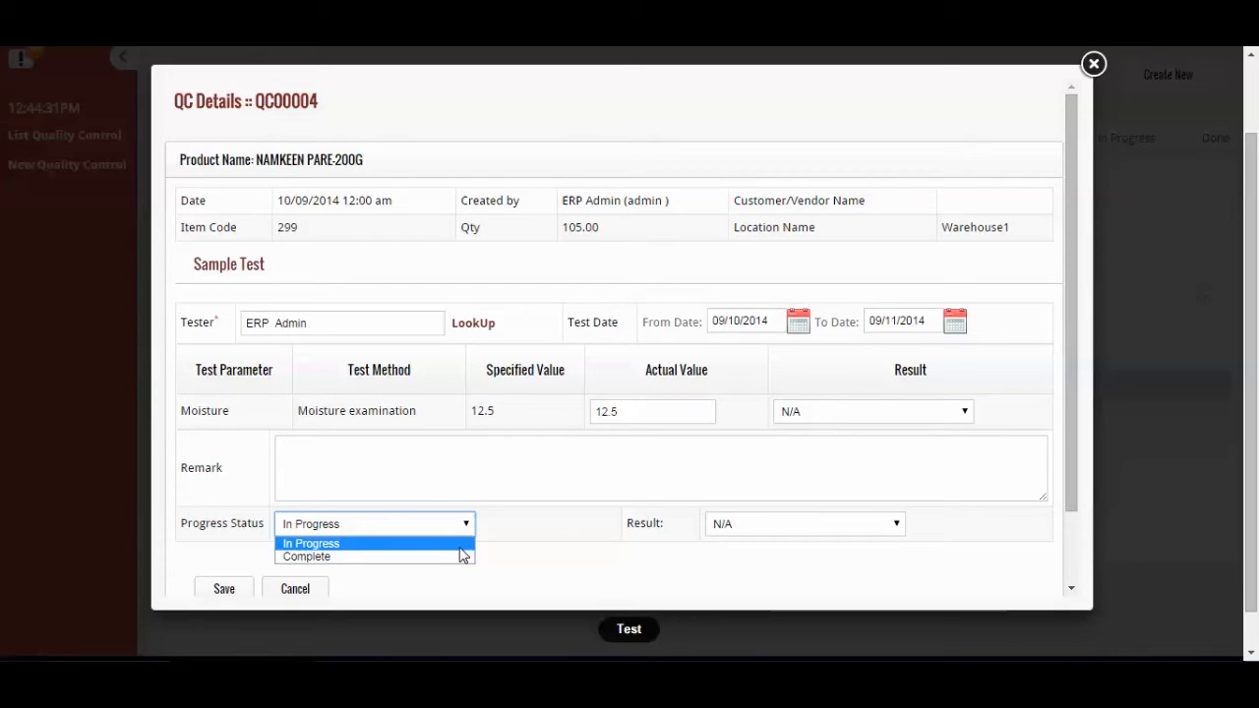
pyautogui.click(462, 547)
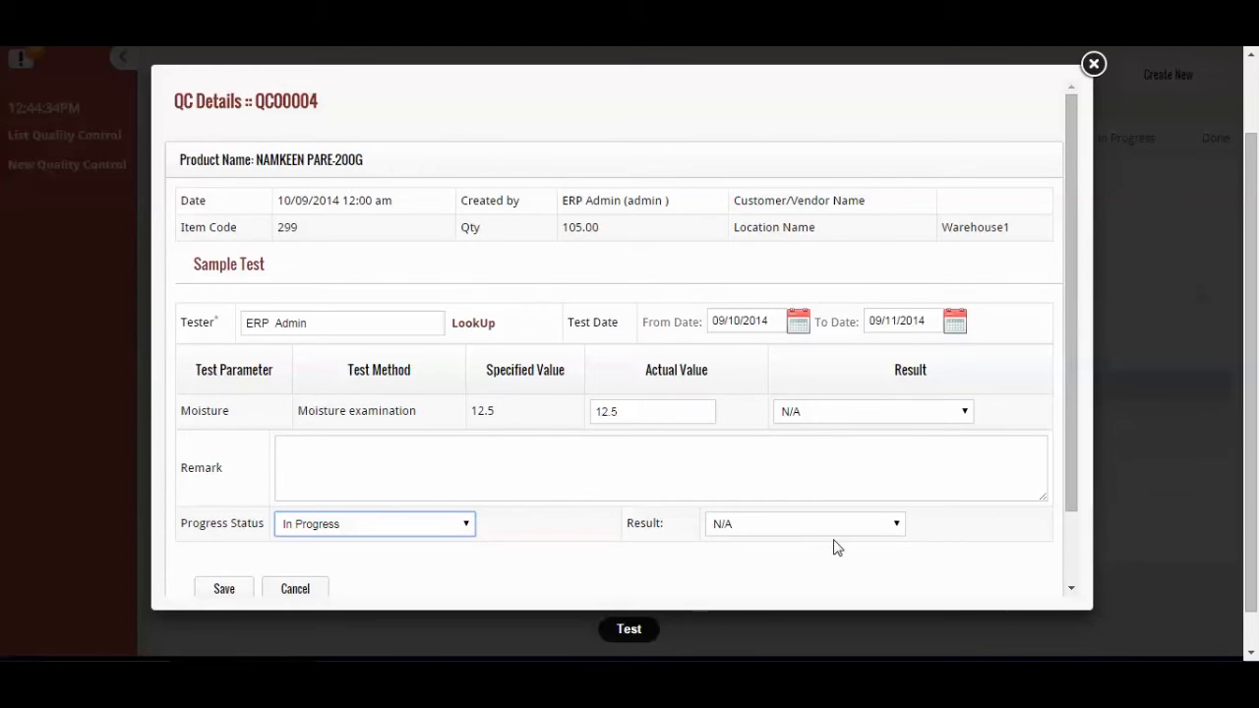
pyautogui.scroll(-2, 639, 563)
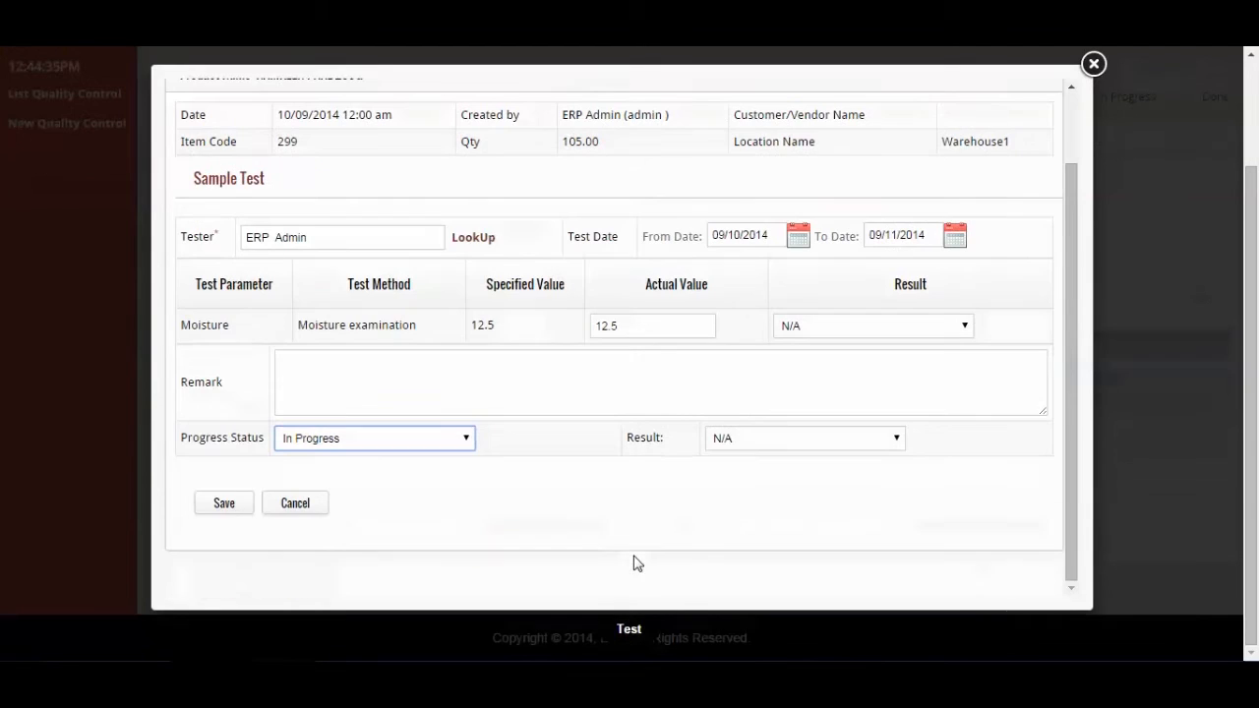
pyautogui.click(223, 503)
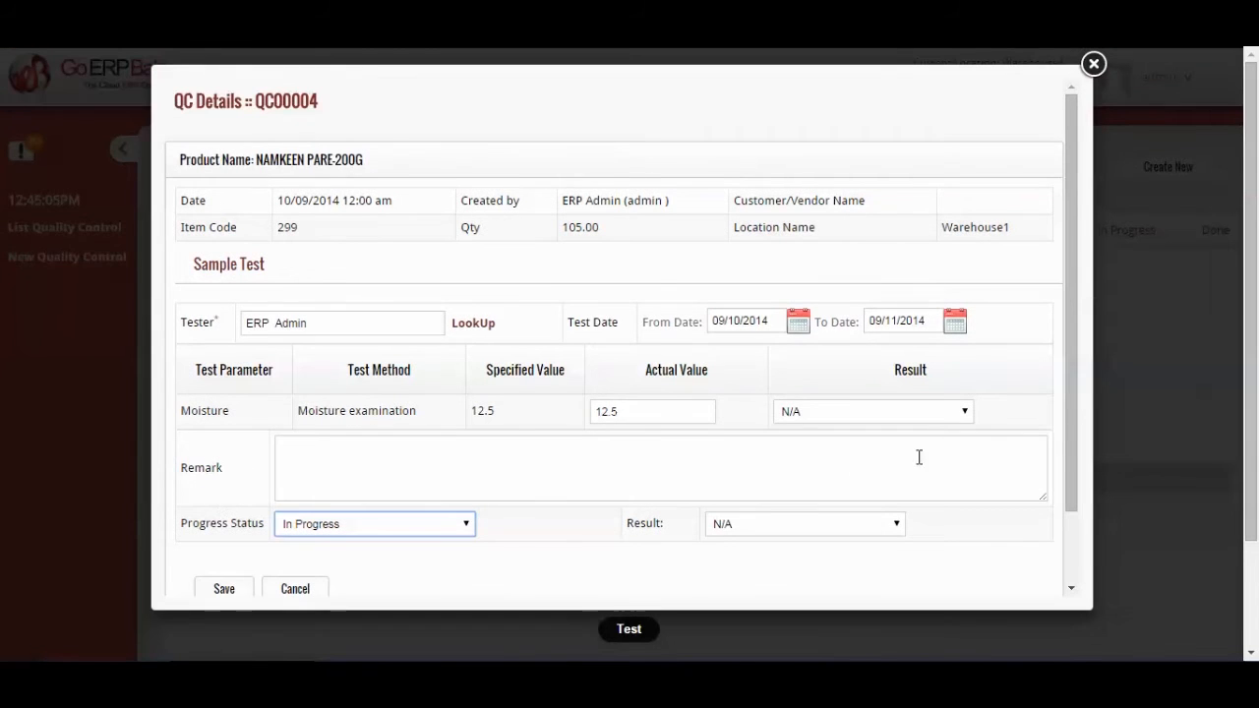
# Save the sample test with the moisture result left at N/A and the remark empty, and save the quality control record.
pyautogui.click(964, 411)
pyautogui.click(964, 412)
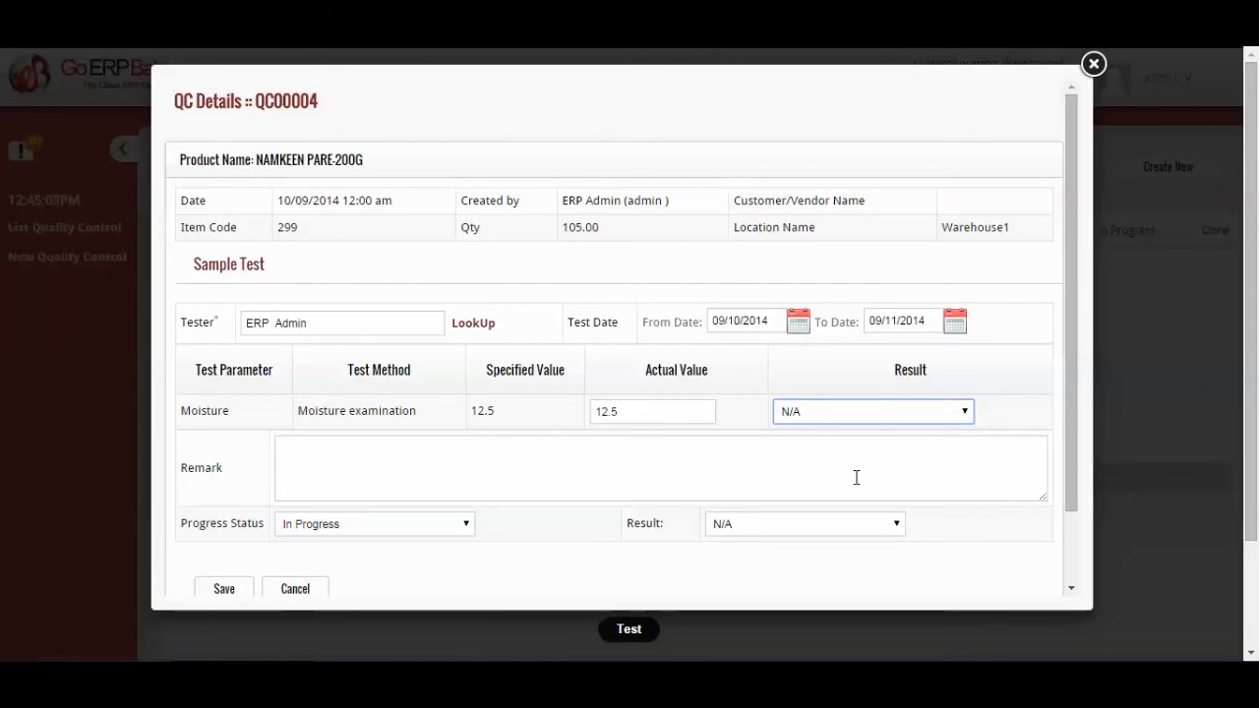
pyautogui.click(965, 414)
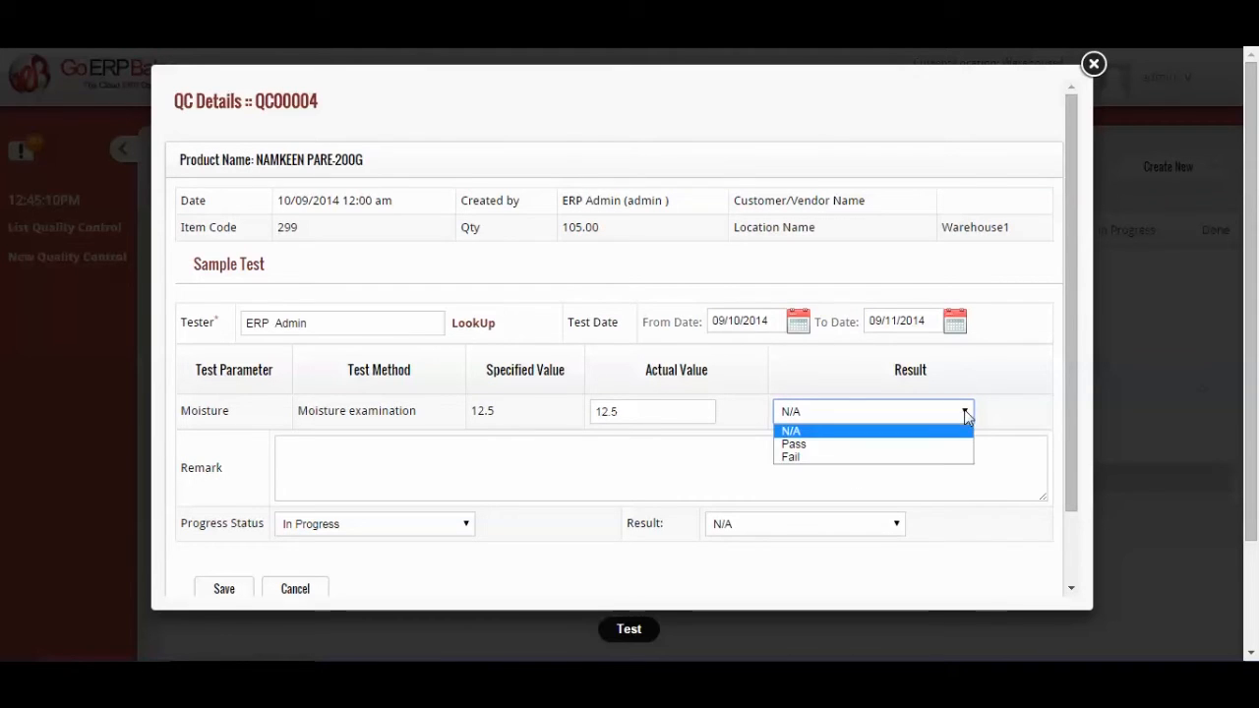
pyautogui.click(669, 456)
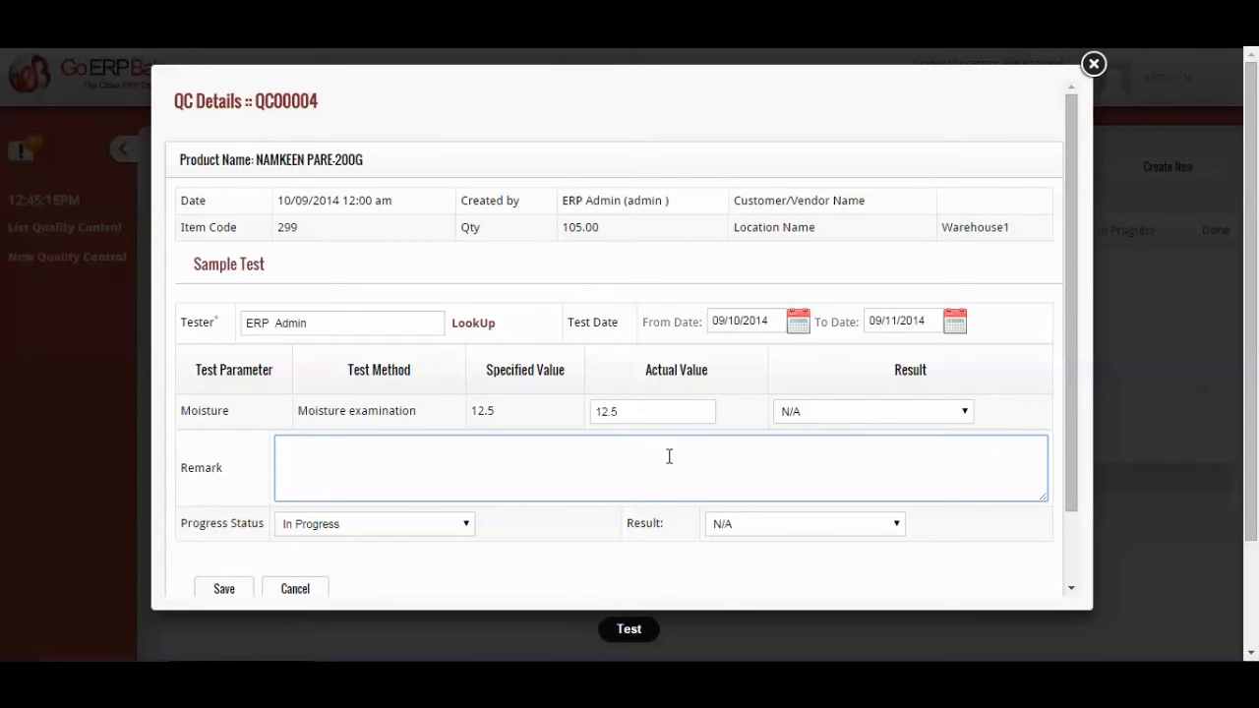
pyautogui.scroll(-1, 670, 458)
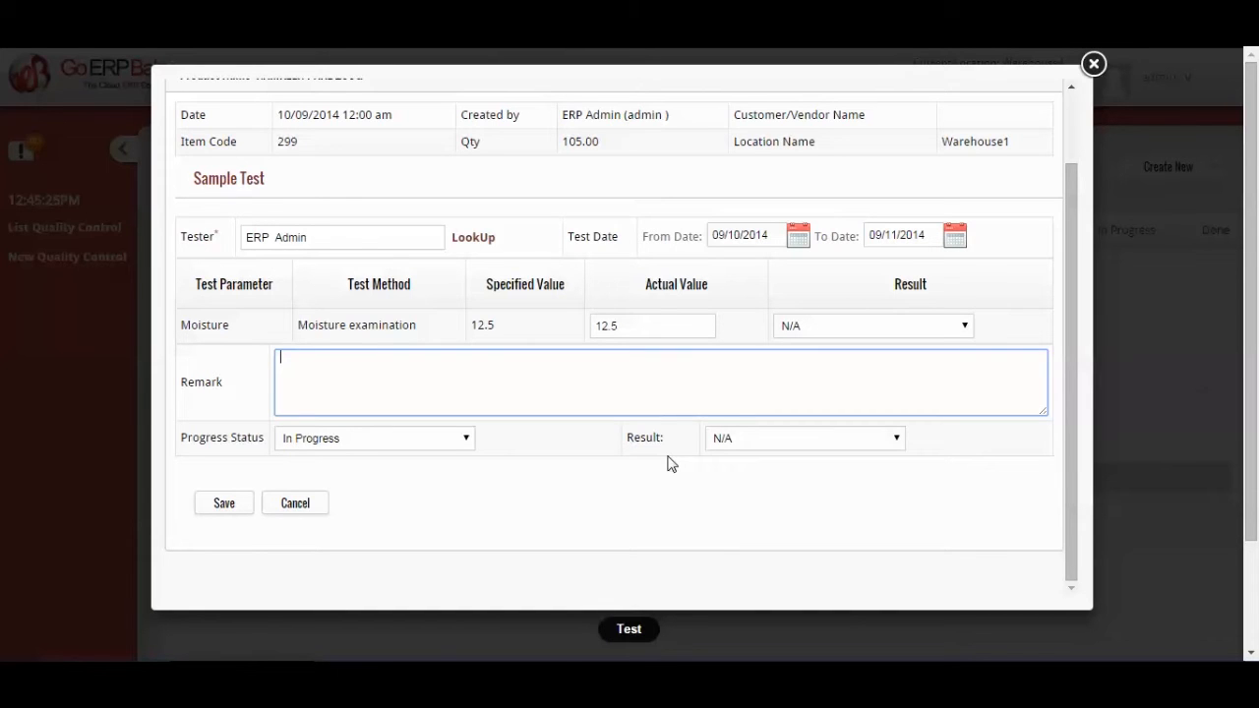
pyautogui.click(212, 505)
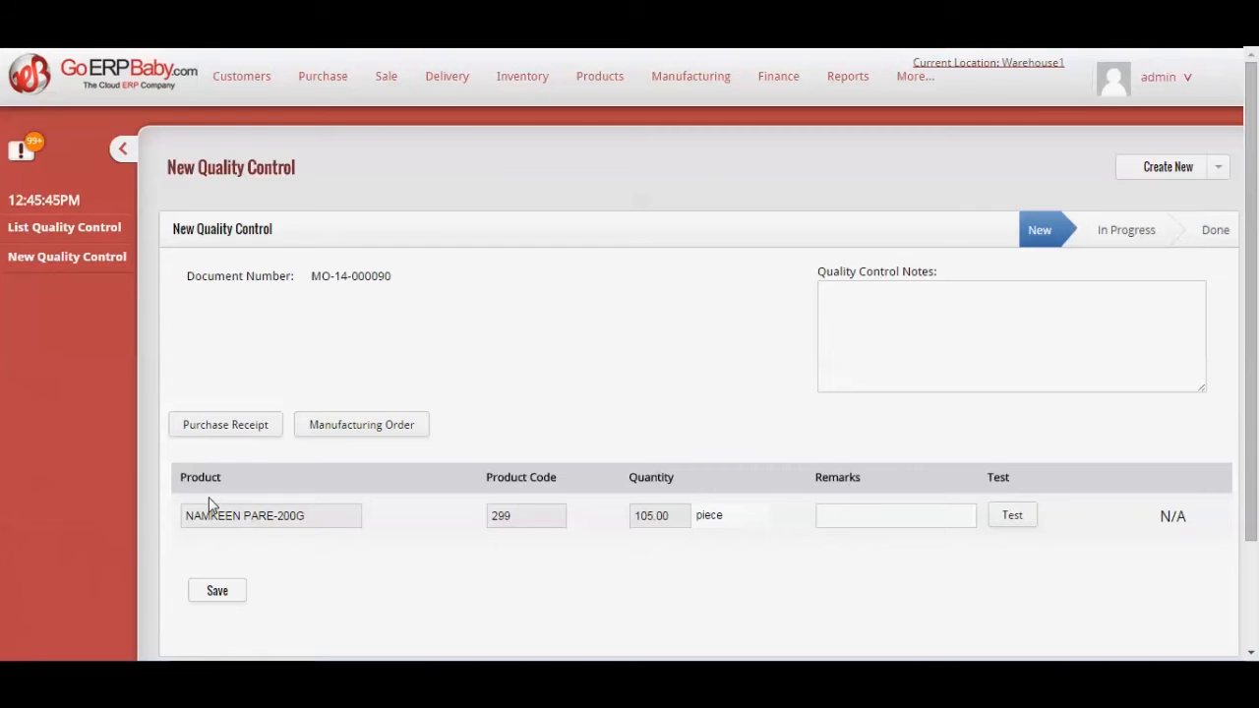
pyautogui.click(217, 598)
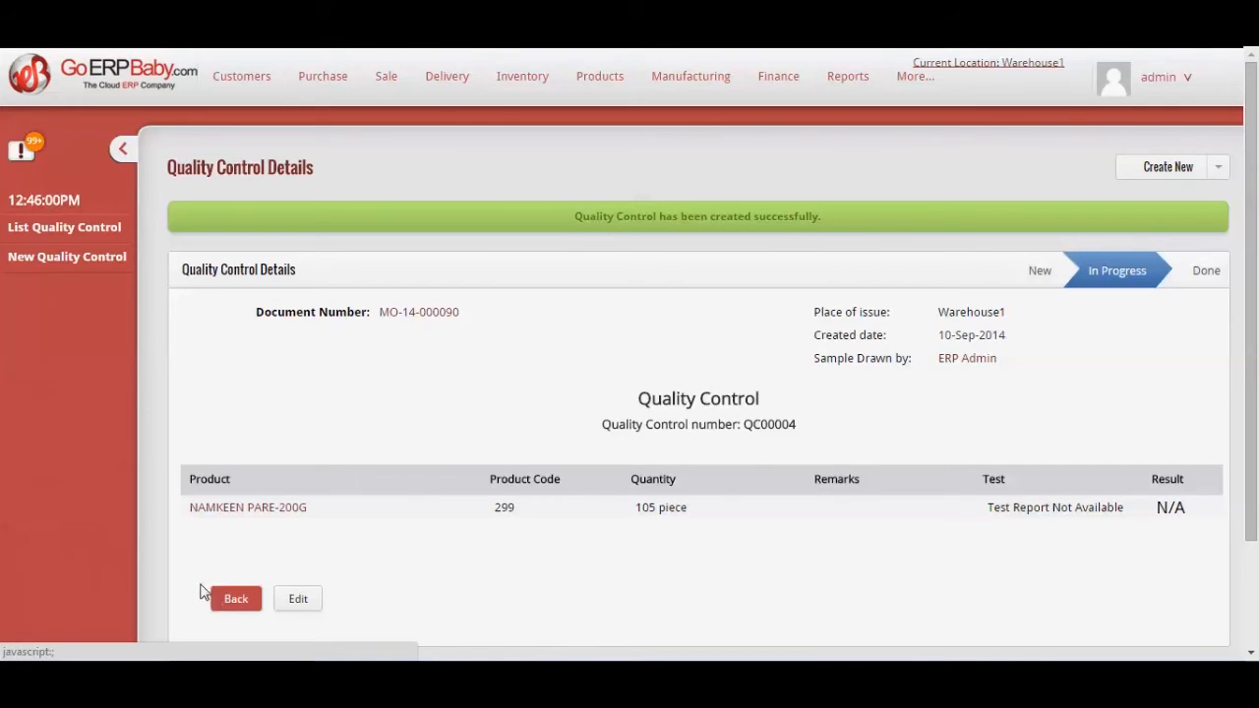
# Search the quality control list by Document Number for the manufacturing order linked to the NAMKEEN PARE-200G record.
pyautogui.click(70, 226)
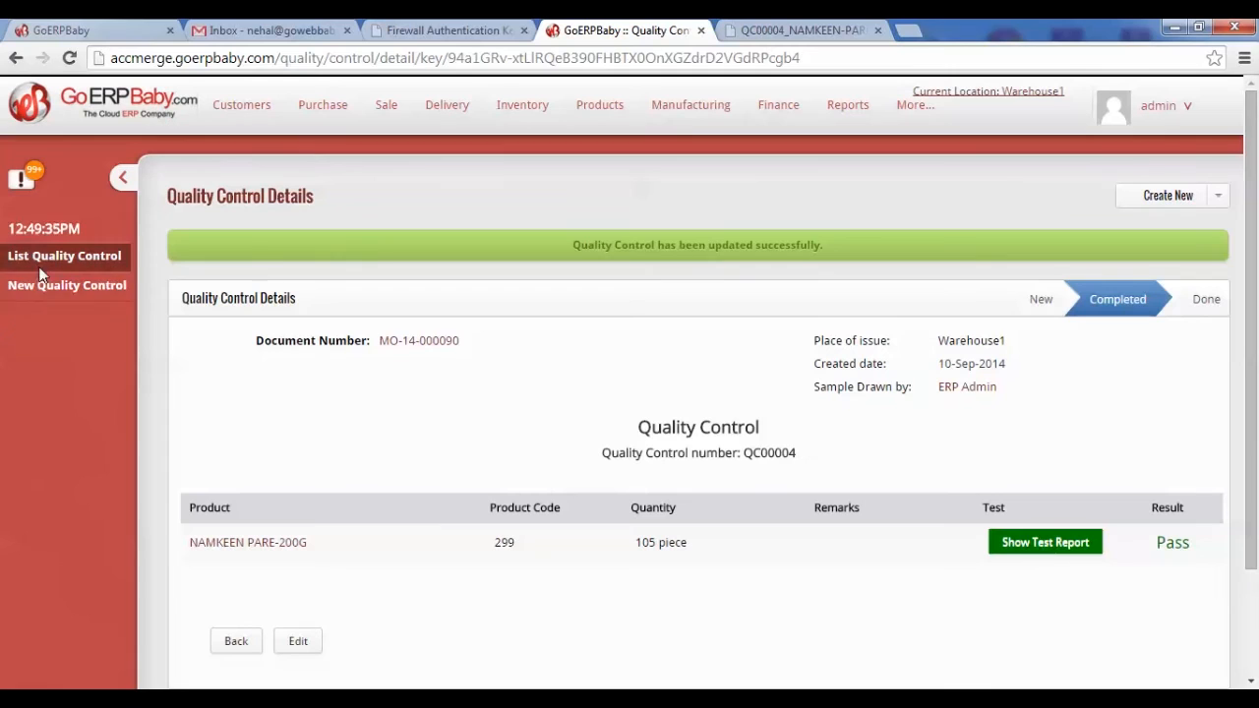
pyautogui.click(45, 262)
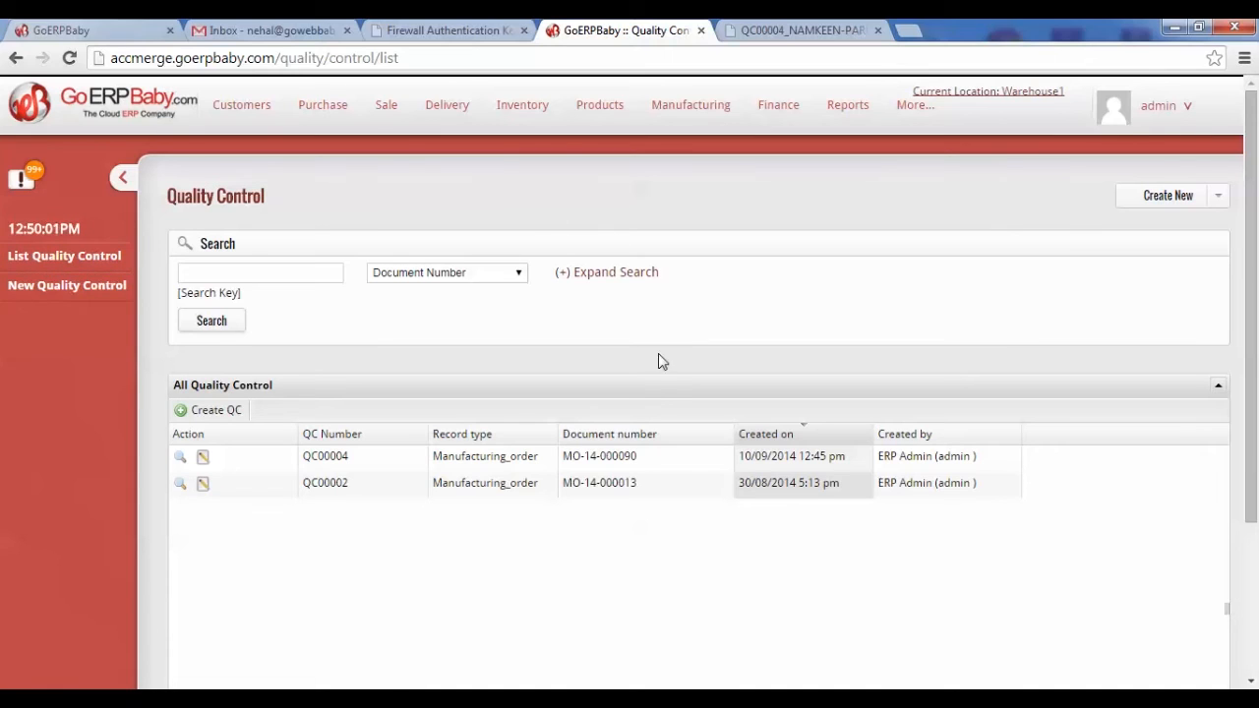
pyautogui.click(519, 276)
pyautogui.click(484, 304)
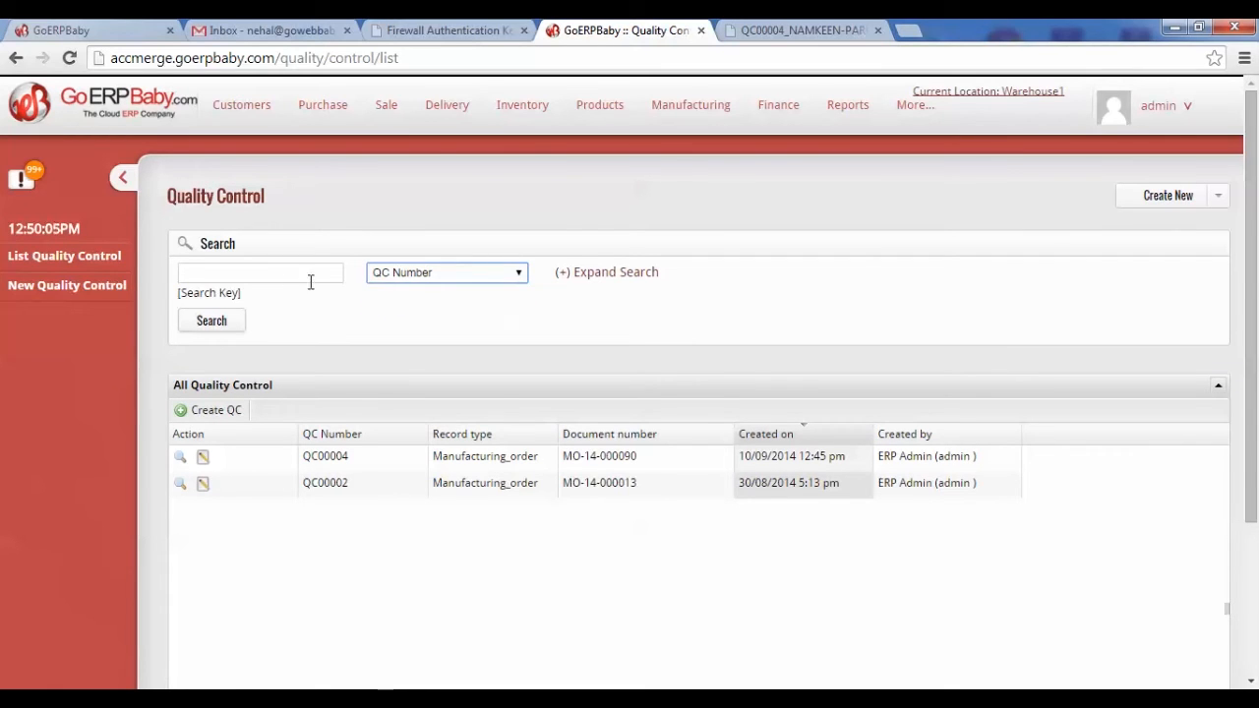
pyautogui.click(517, 276)
pyautogui.click(511, 303)
pyautogui.click(280, 272)
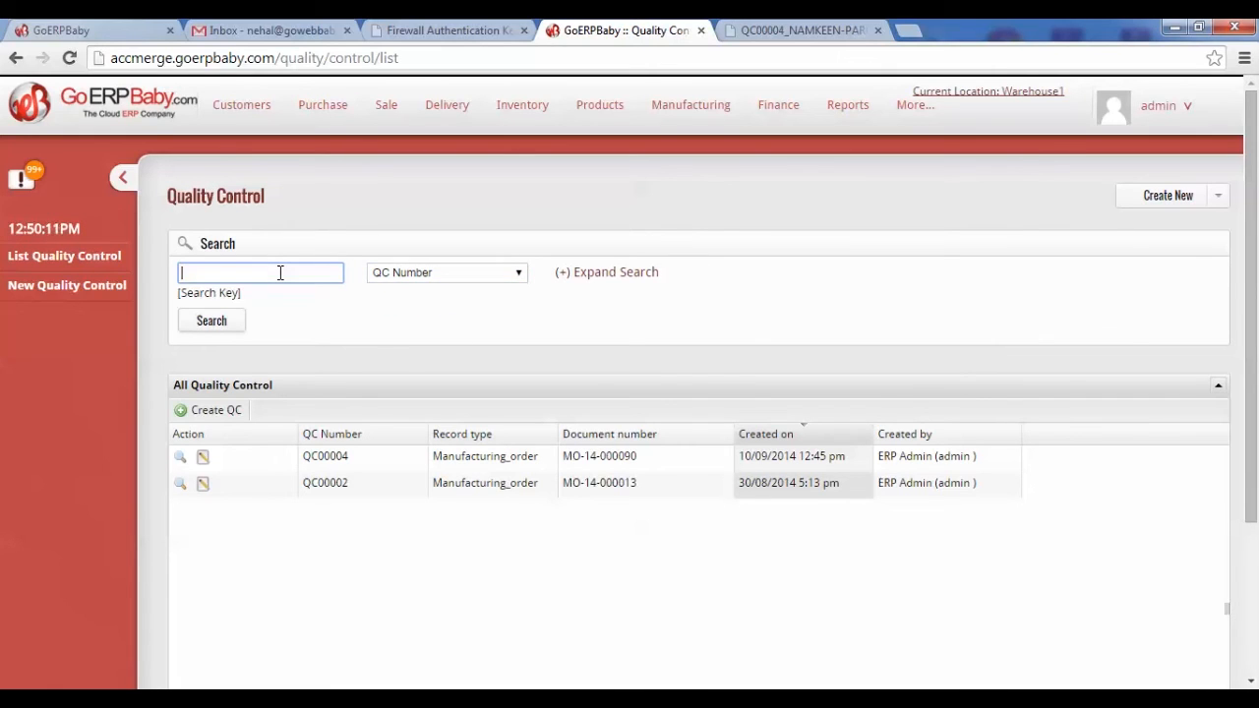
pyautogui.write('00090')
pyautogui.click(210, 322)
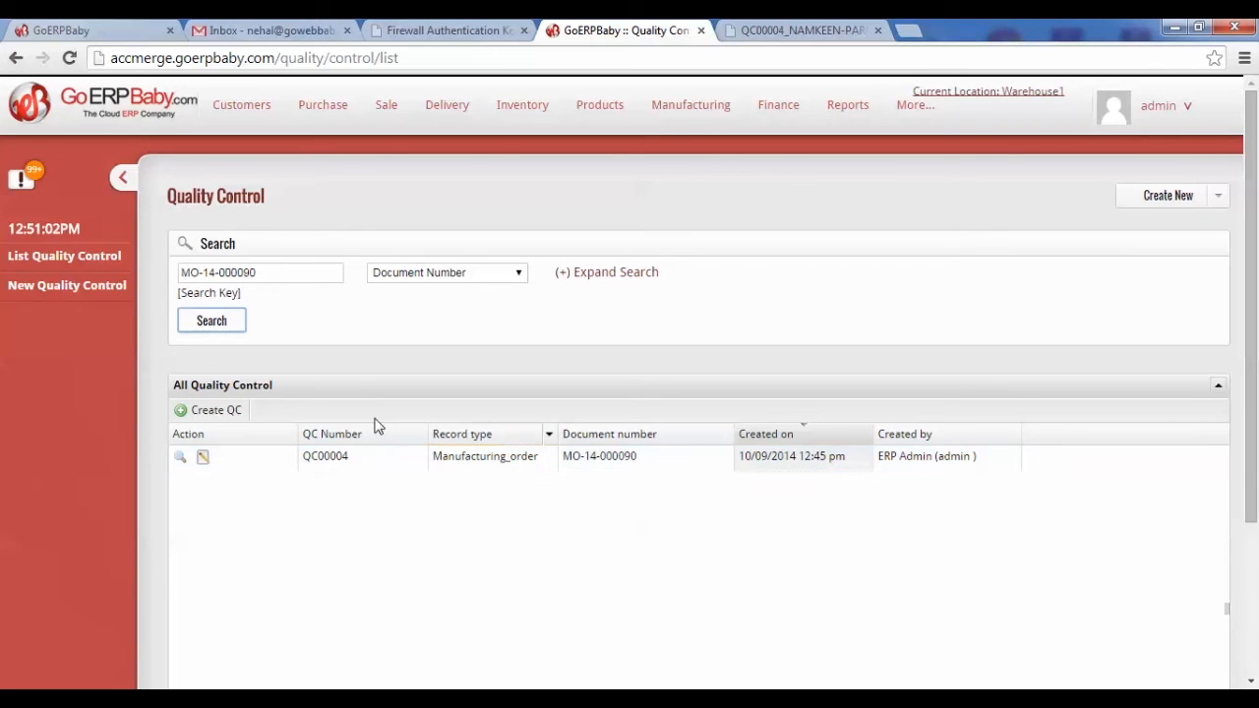
# Review the details of quality control QC00004 and open the record for editing.
pyautogui.click(178, 460)
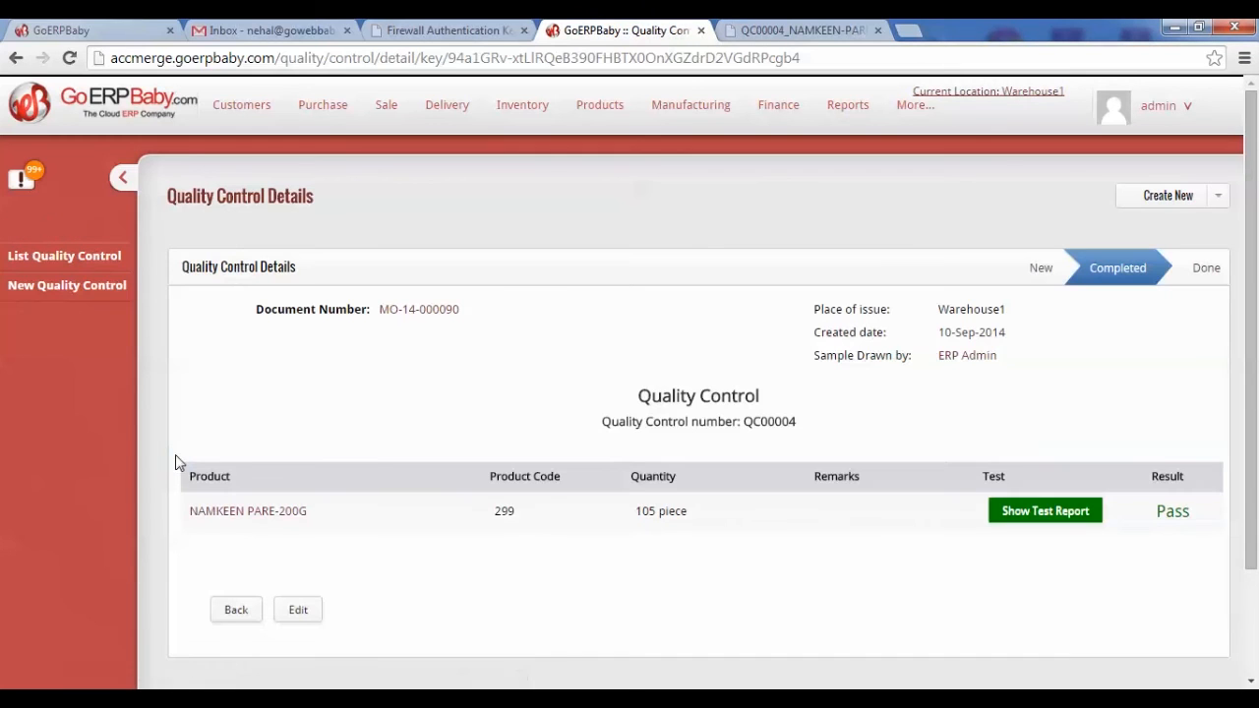
pyautogui.scroll(-2, 534, 296)
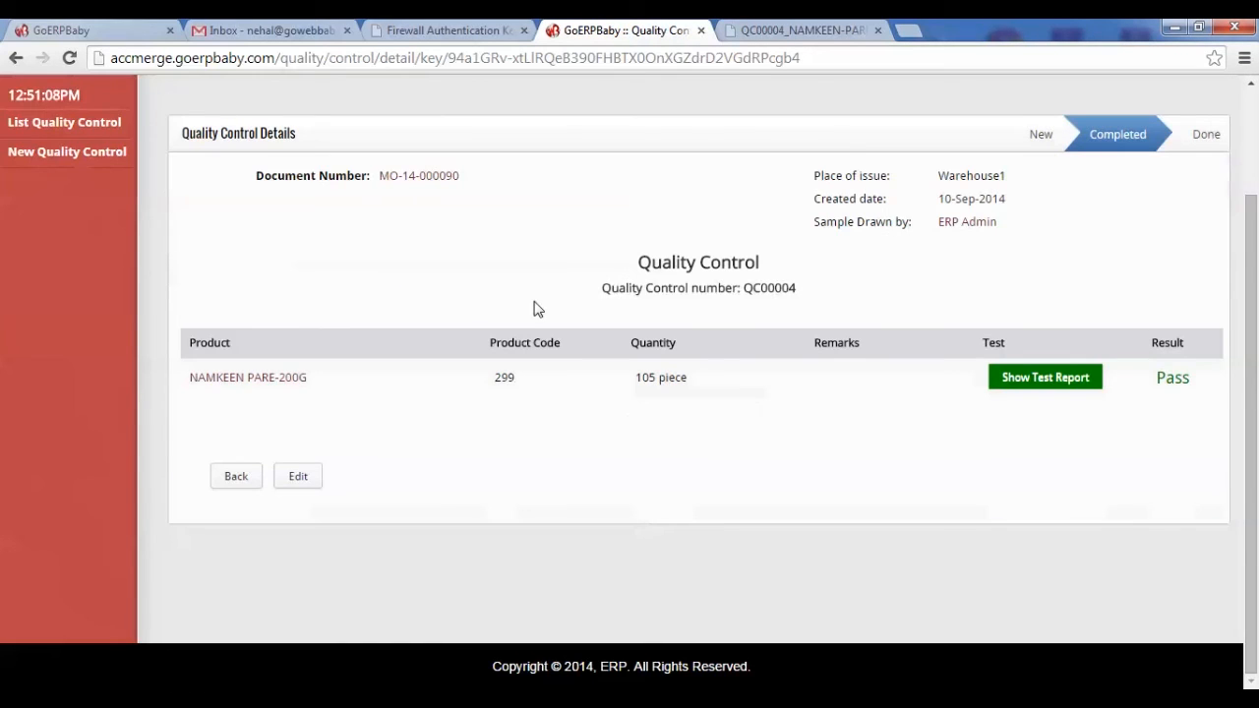
pyautogui.scroll(2, 534, 308)
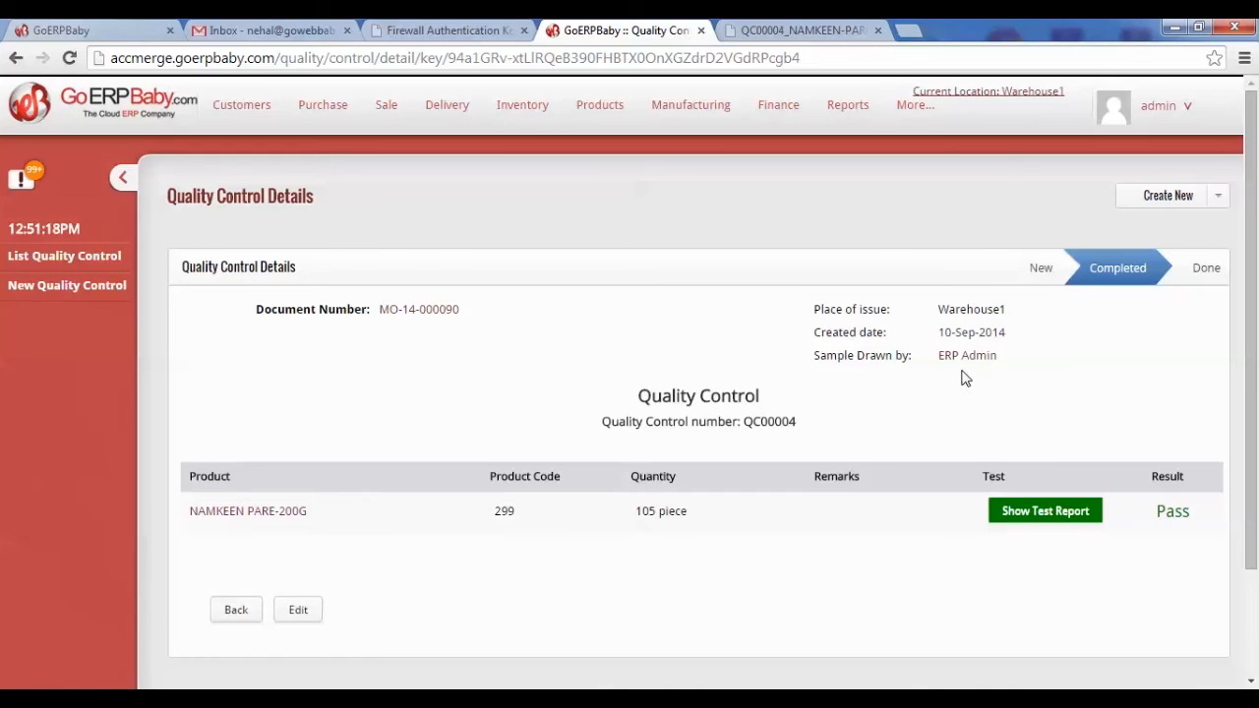
pyautogui.scroll(-1, 964, 379)
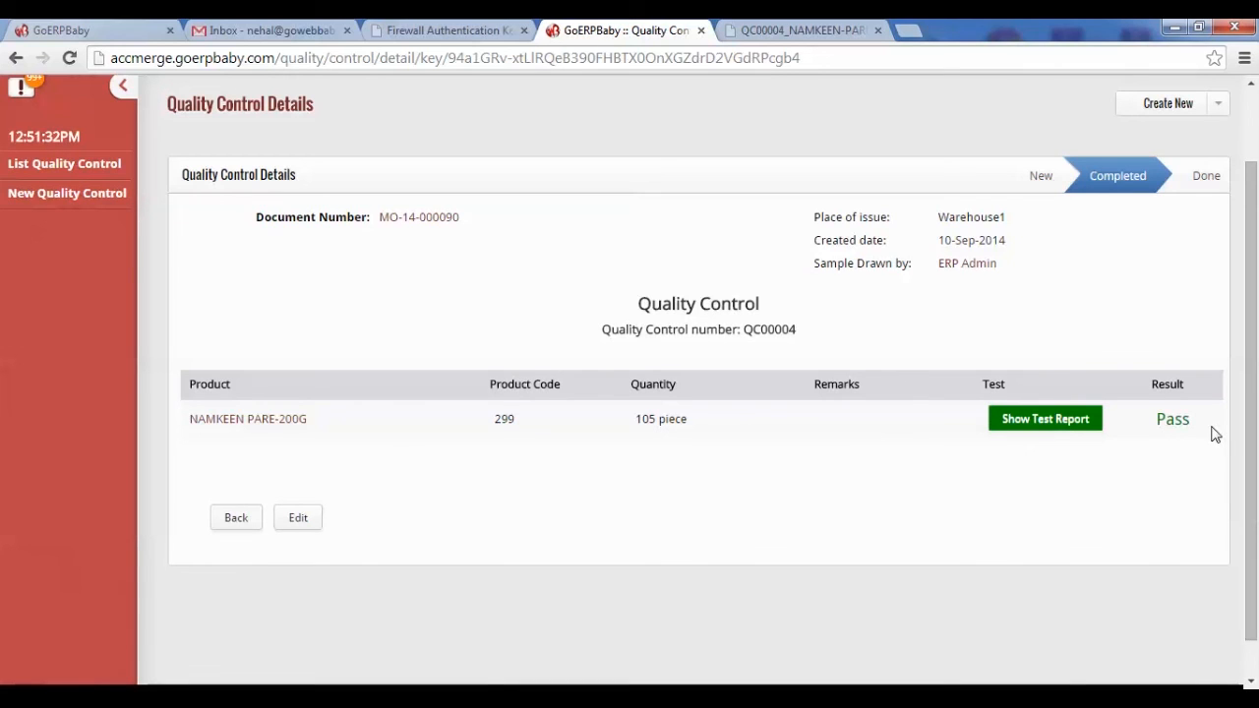
pyautogui.scroll(1, 337, 590)
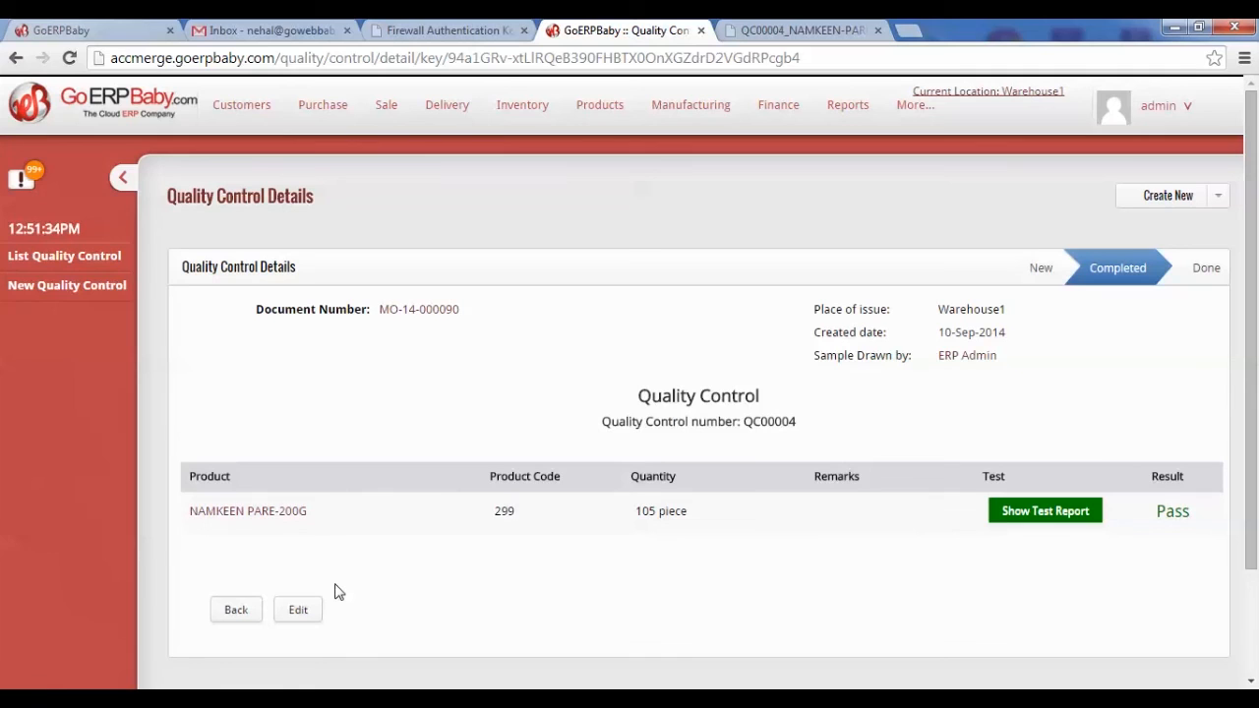
pyautogui.scroll(-2, 337, 591)
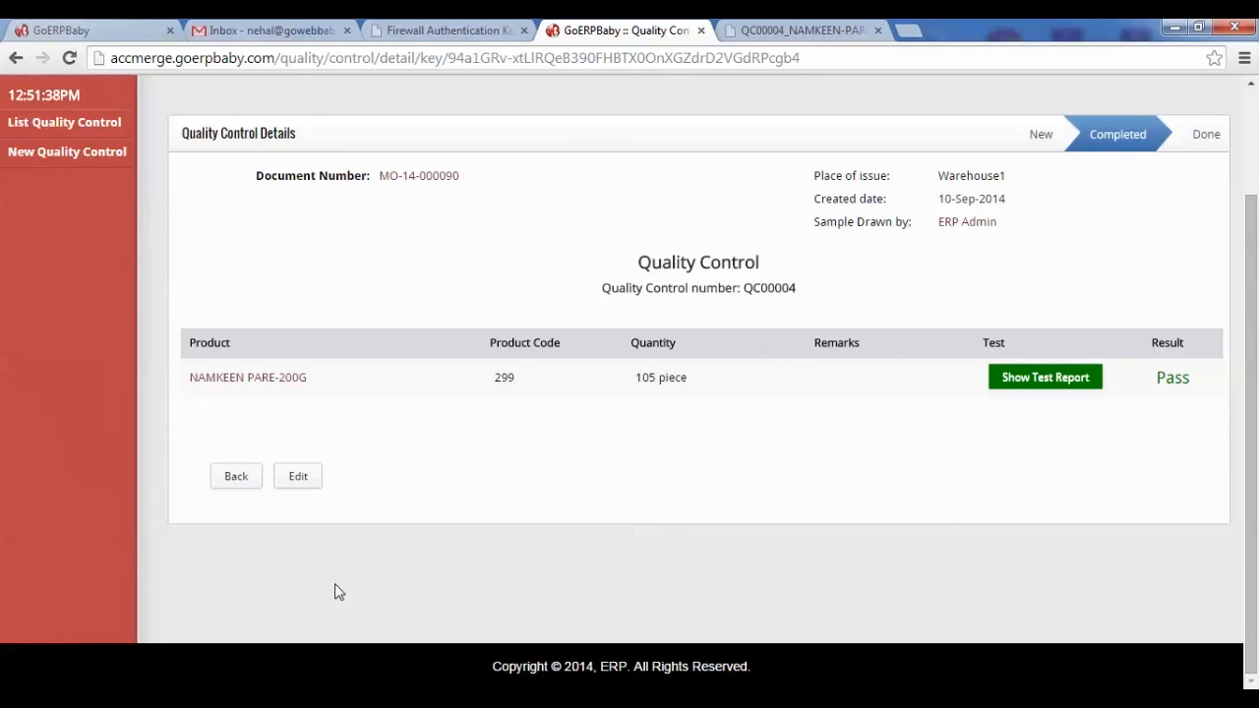
pyautogui.click(297, 478)
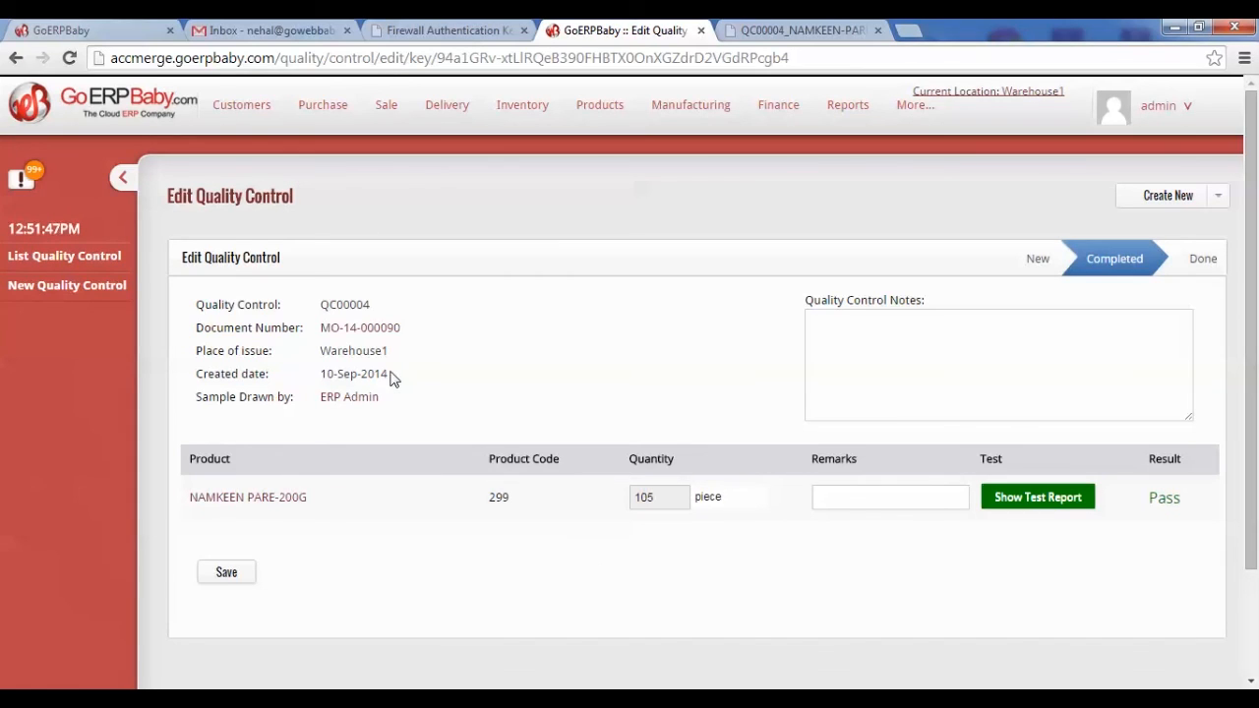
# Enter the remark "good" for NAMKEEN PARE-200G in quality control QC00004 and save the record.
pyautogui.click(852, 500)
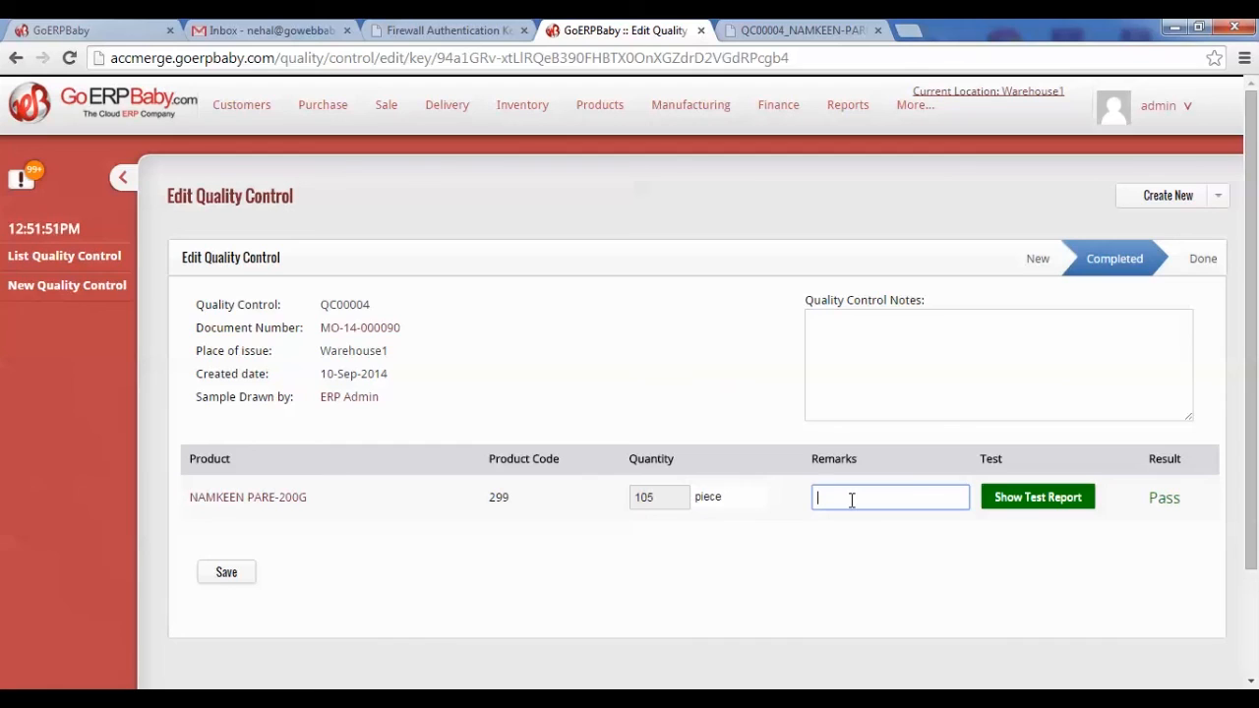
pyautogui.write('good')
pyautogui.click(743, 581)
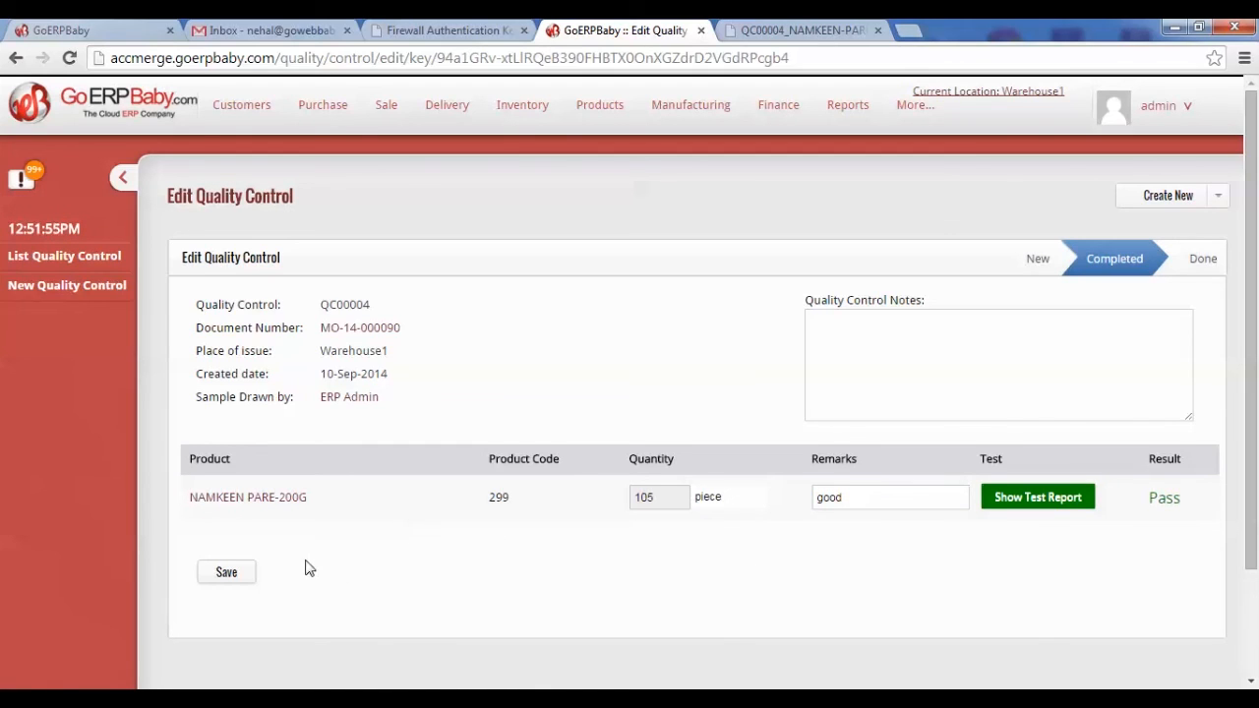
pyautogui.click(237, 580)
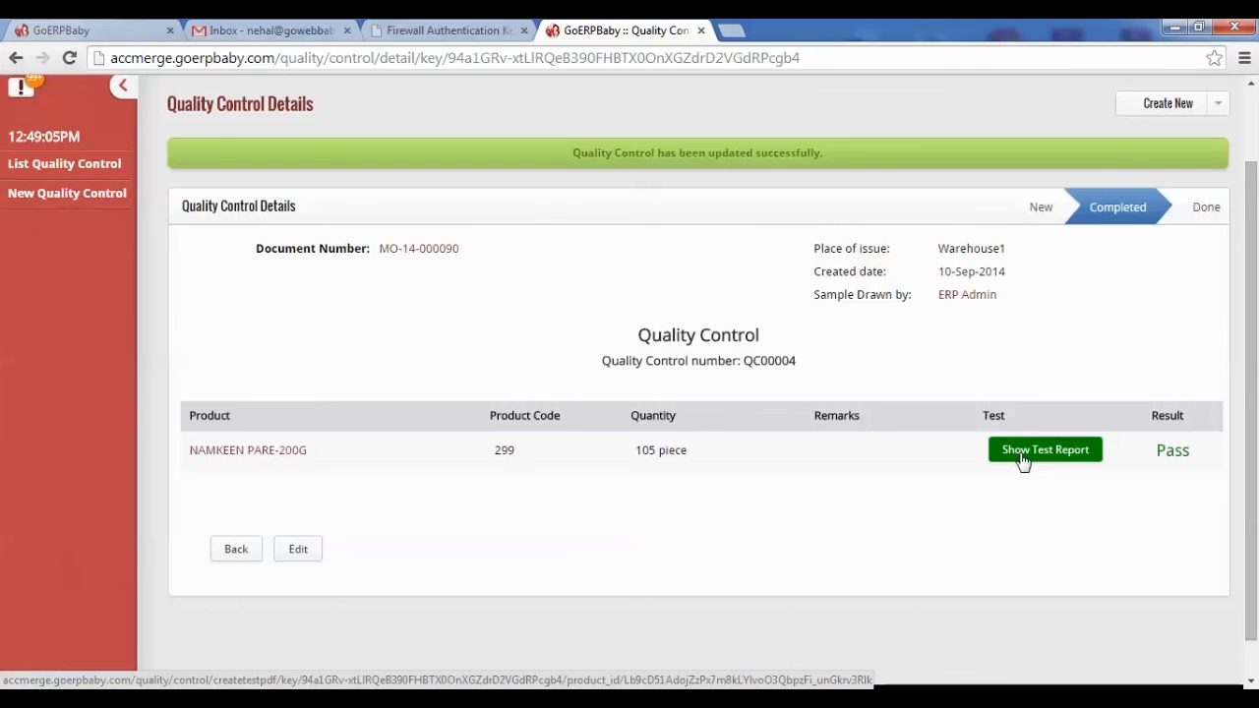
# Download the test report PDF for NAMKEEN PARE-200G, open it to review the analysis, and return to the quality control details.
pyautogui.click(1024, 456)
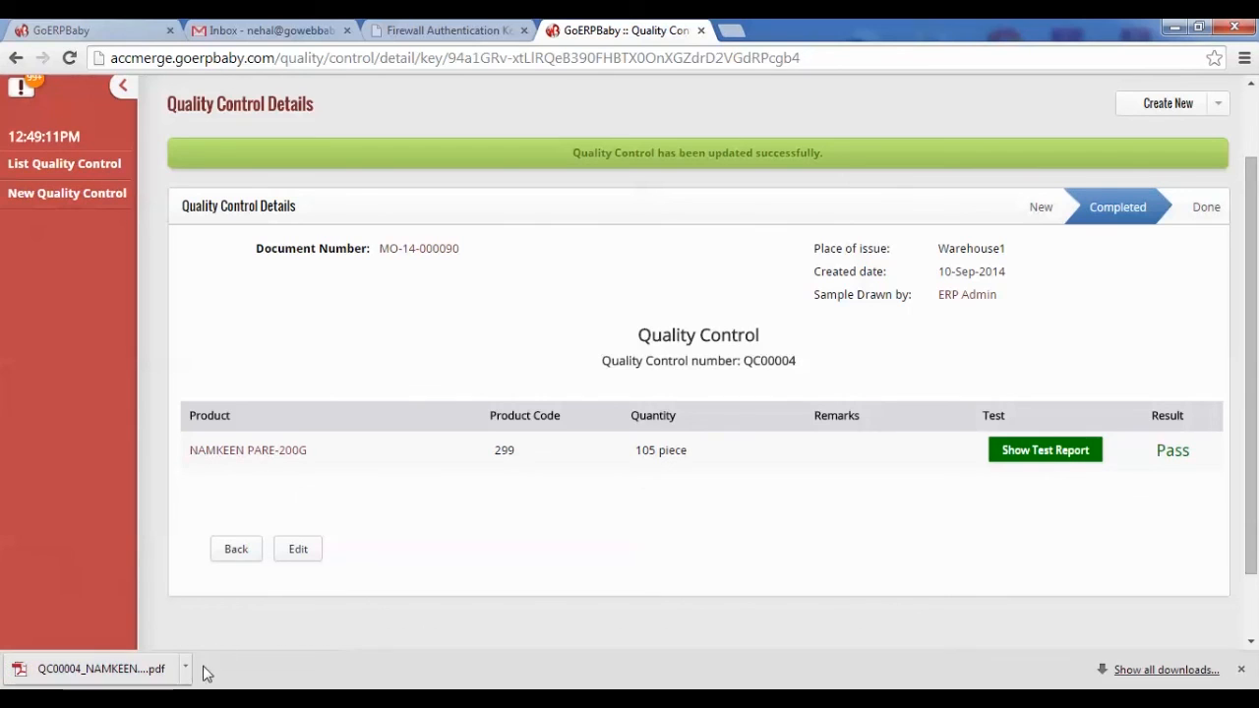
pyautogui.click(98, 669)
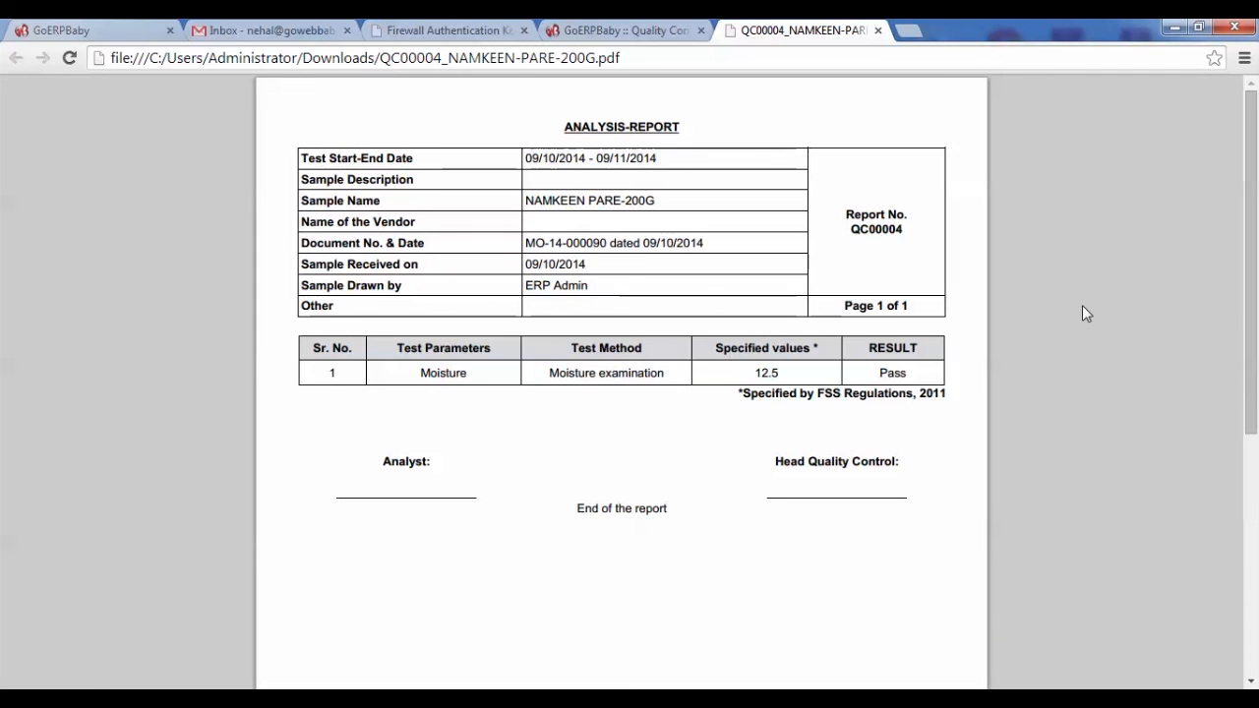
pyautogui.click(635, 37)
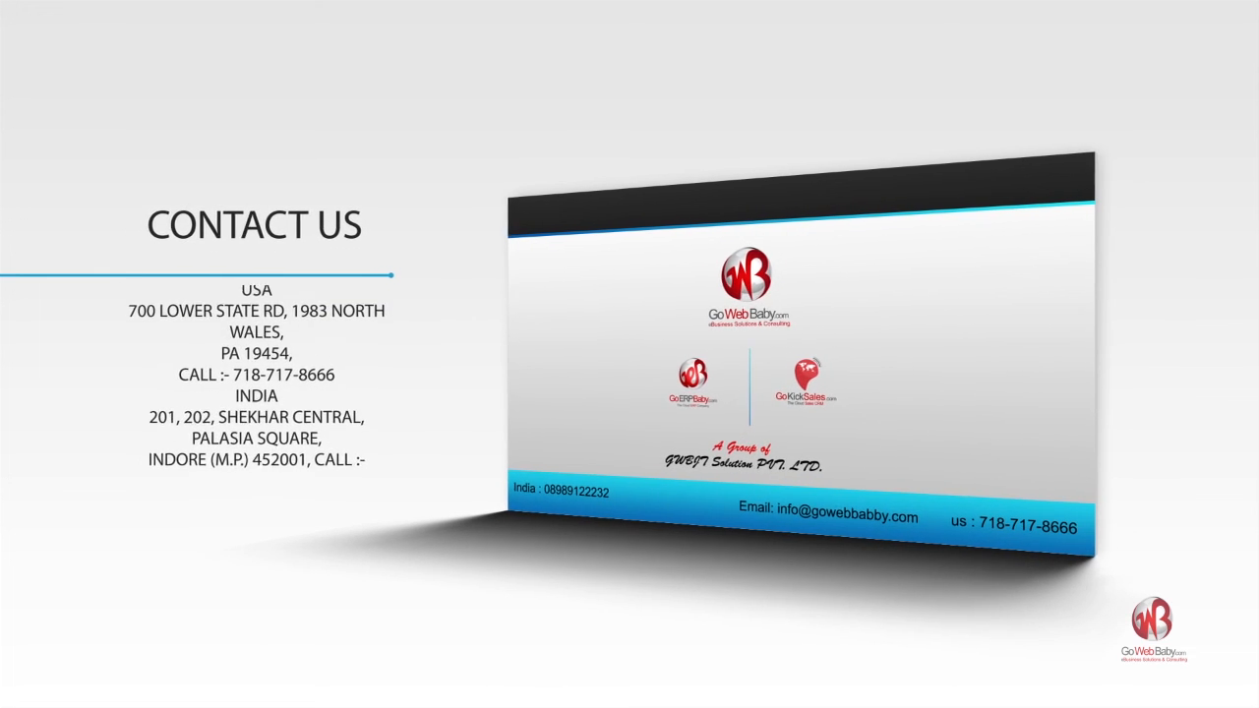